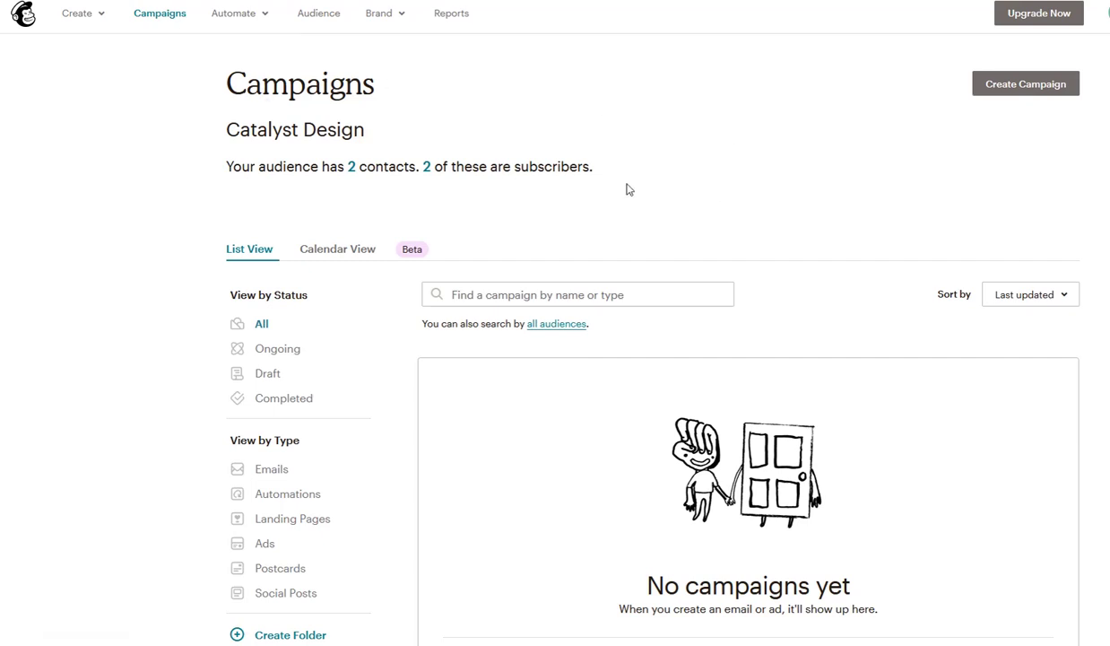
- Create a regular email campaign named 'Test Campaign' and begin its draft setup
{"action": "left_click", "coordinate": [1027, 87]}
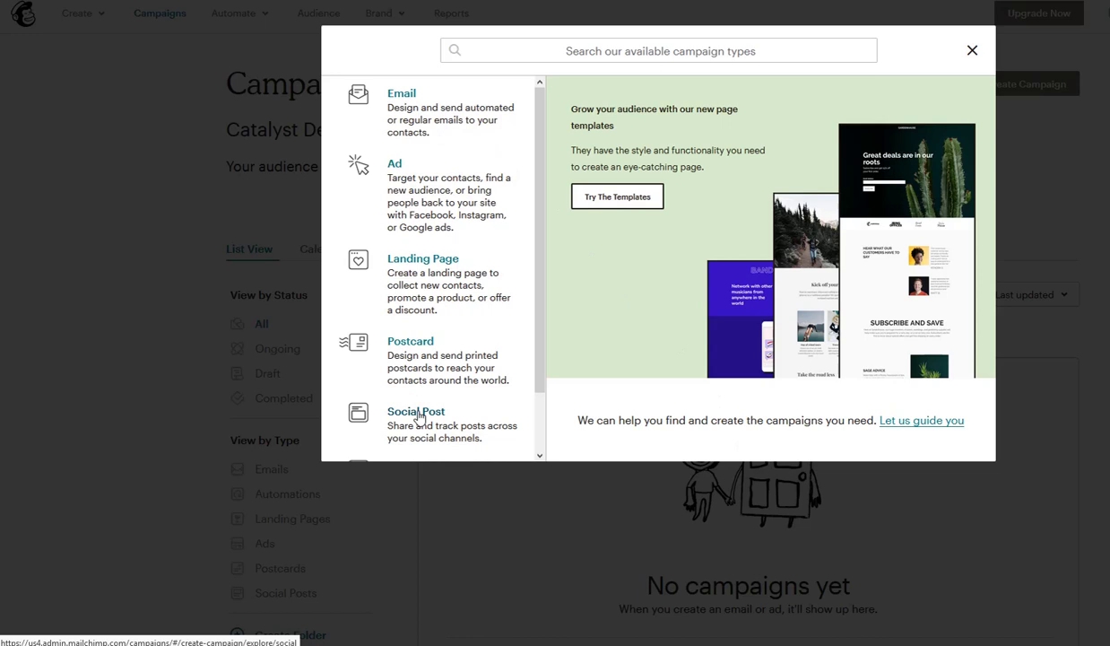
{"action": "scroll", "coordinate": [420, 417], "scroll_direction": "down", "scroll_amount": 1}
{"action": "scroll", "coordinate": [420, 417], "scroll_direction": "up", "scroll_amount": 1}
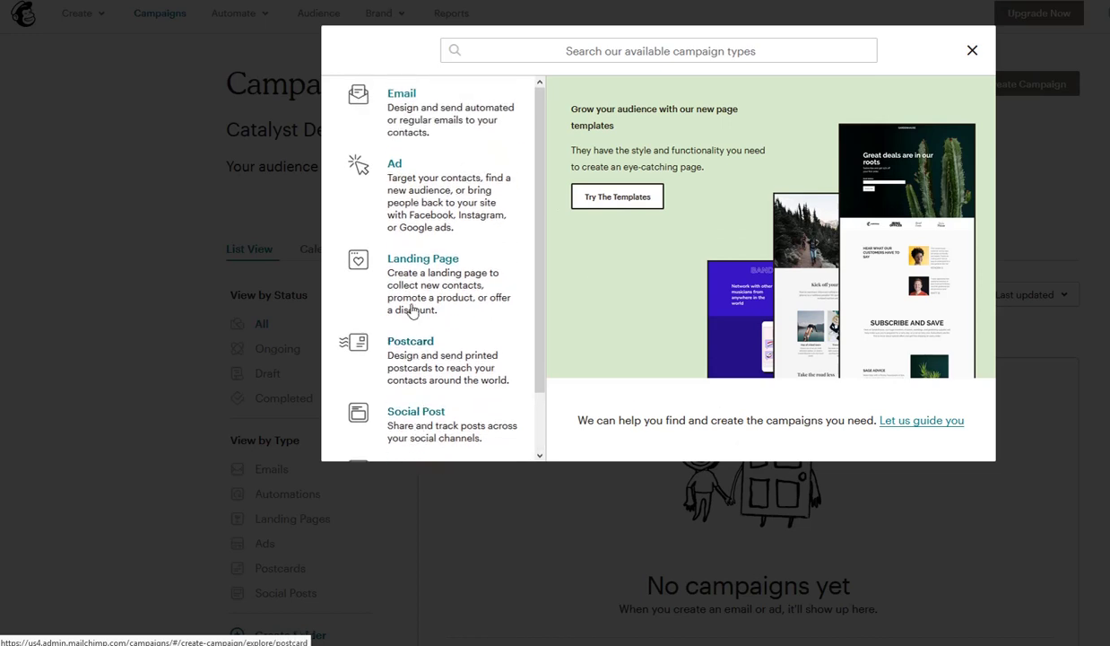
{"action": "left_click", "coordinate": [406, 109]}
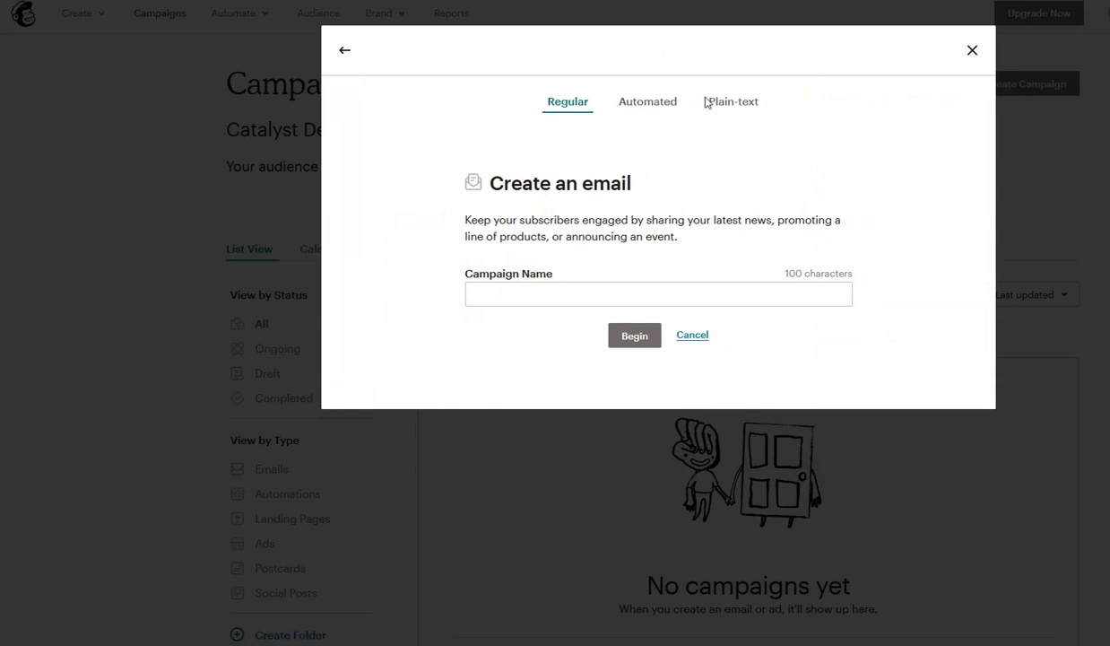
{"action": "left_click", "coordinate": [634, 289]}
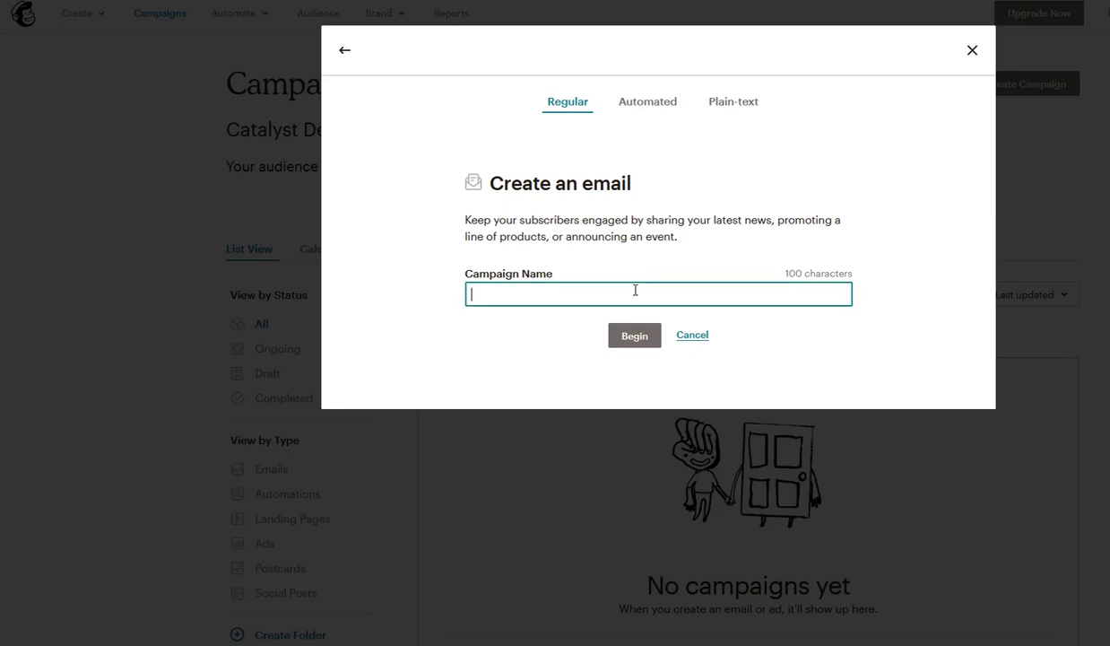
{"action": "type", "text": "Test Cama"}
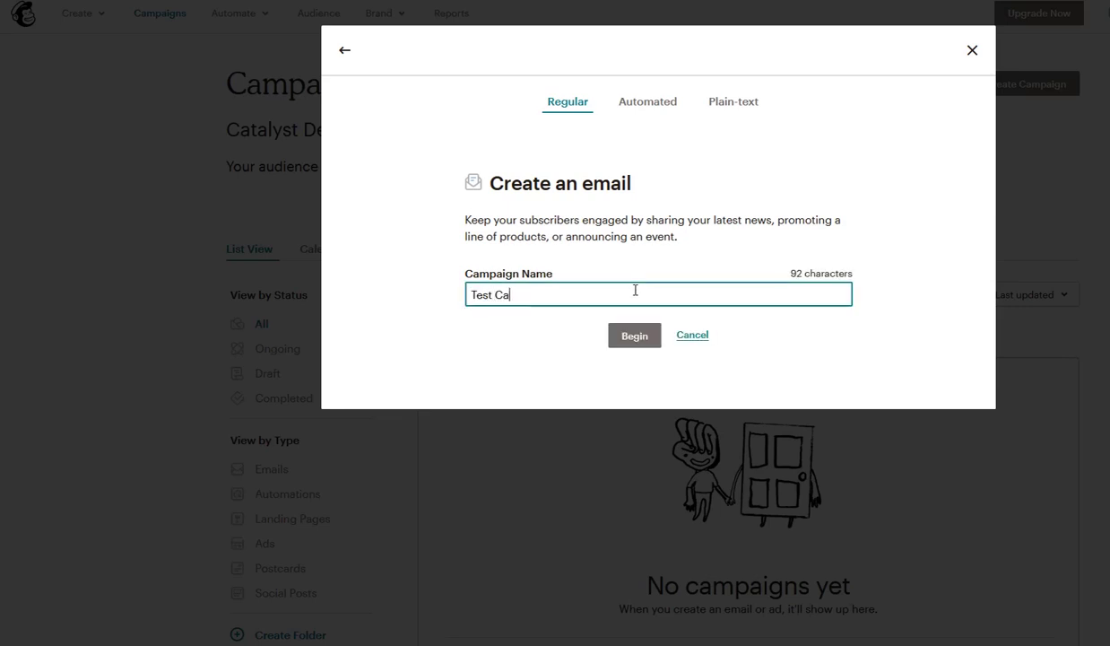
{"action": "type", "text": "aign"}
{"action": "key", "text": "Return"}
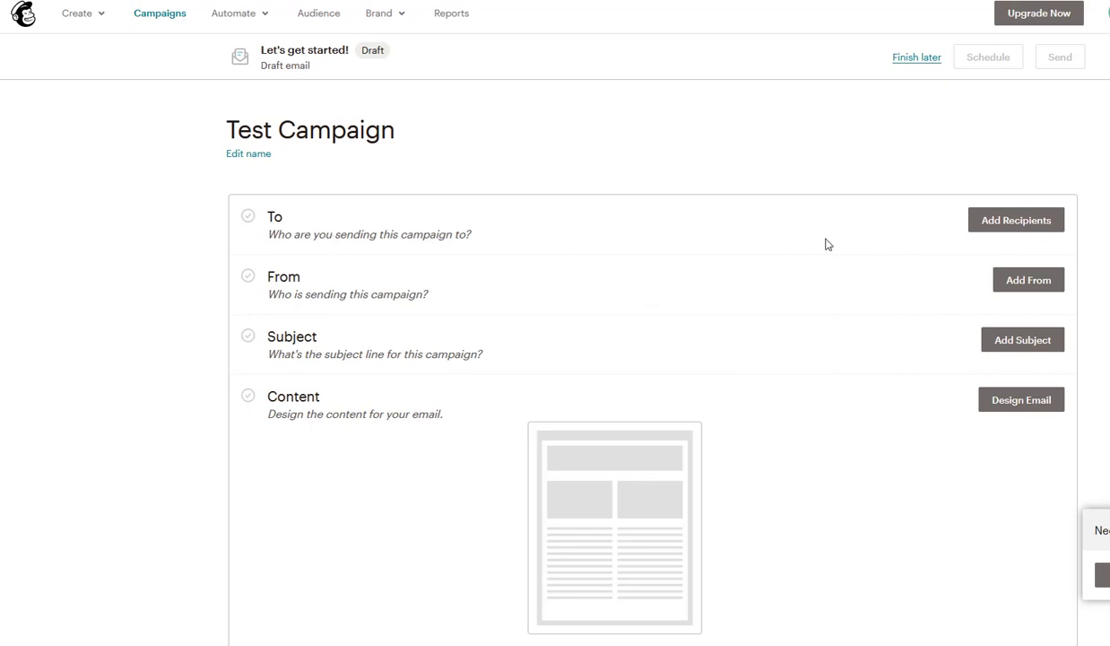
- Set the recipients to all subscribers of the Catalyst Design audience (2 recipients)
{"action": "left_click", "coordinate": [1049, 229]}
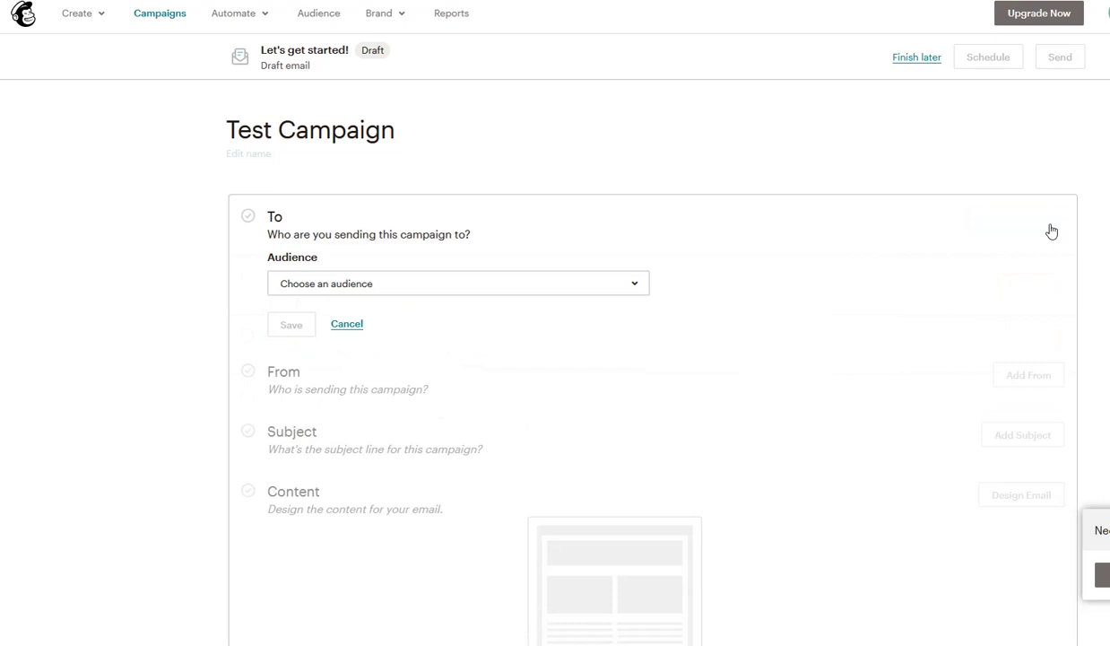
{"action": "left_click", "coordinate": [508, 287]}
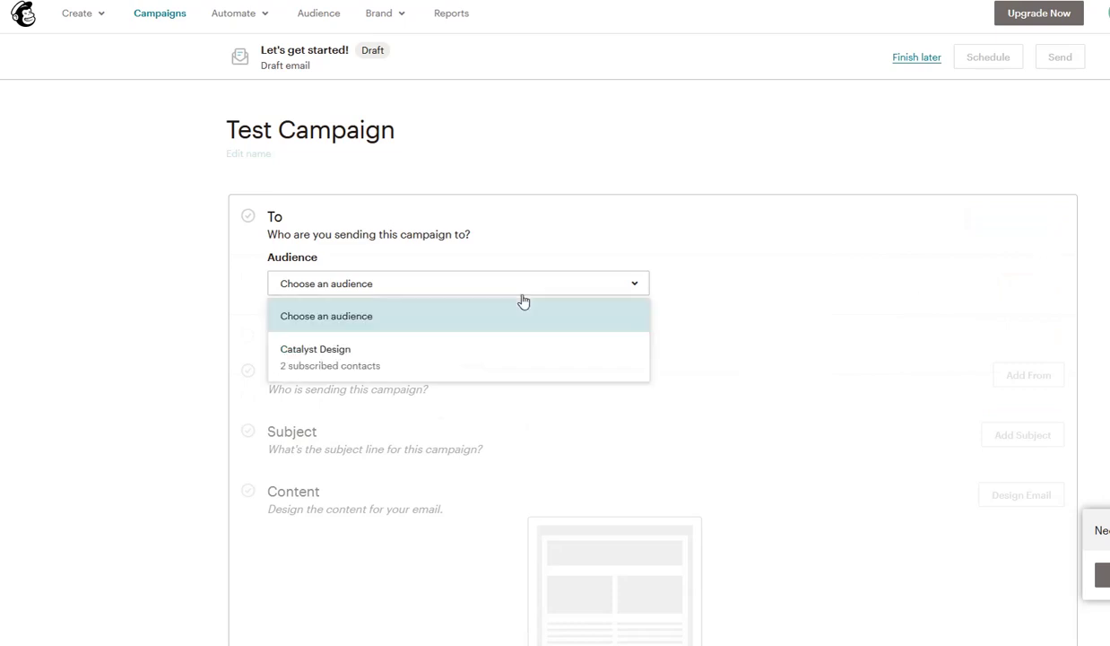
{"action": "left_click", "coordinate": [303, 364]}
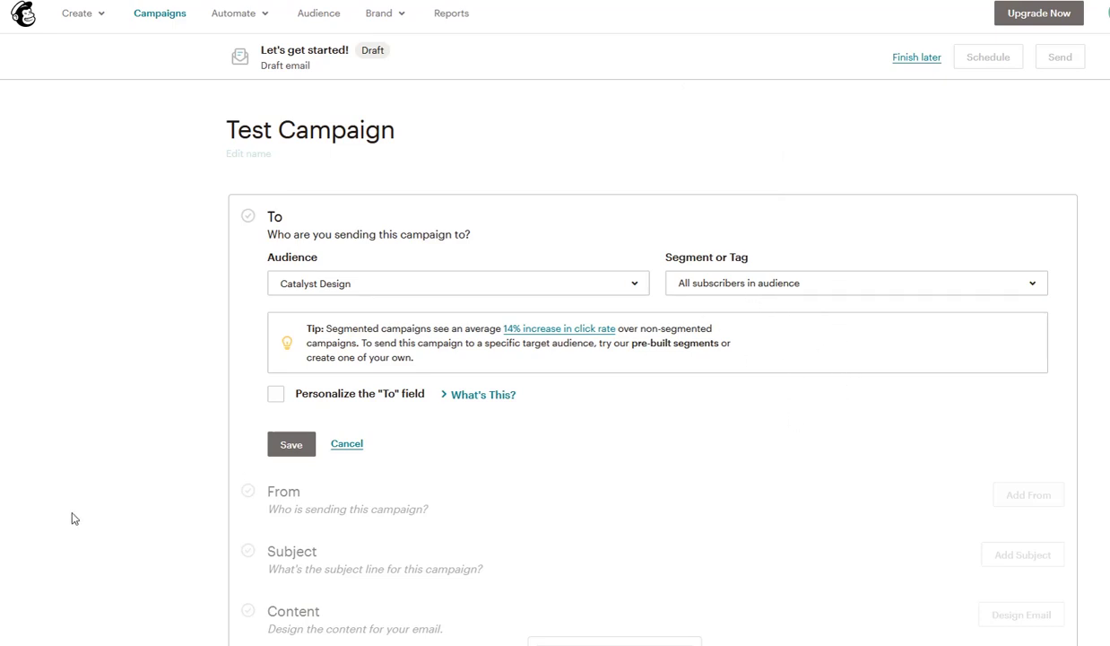
{"action": "left_click", "coordinate": [294, 449]}
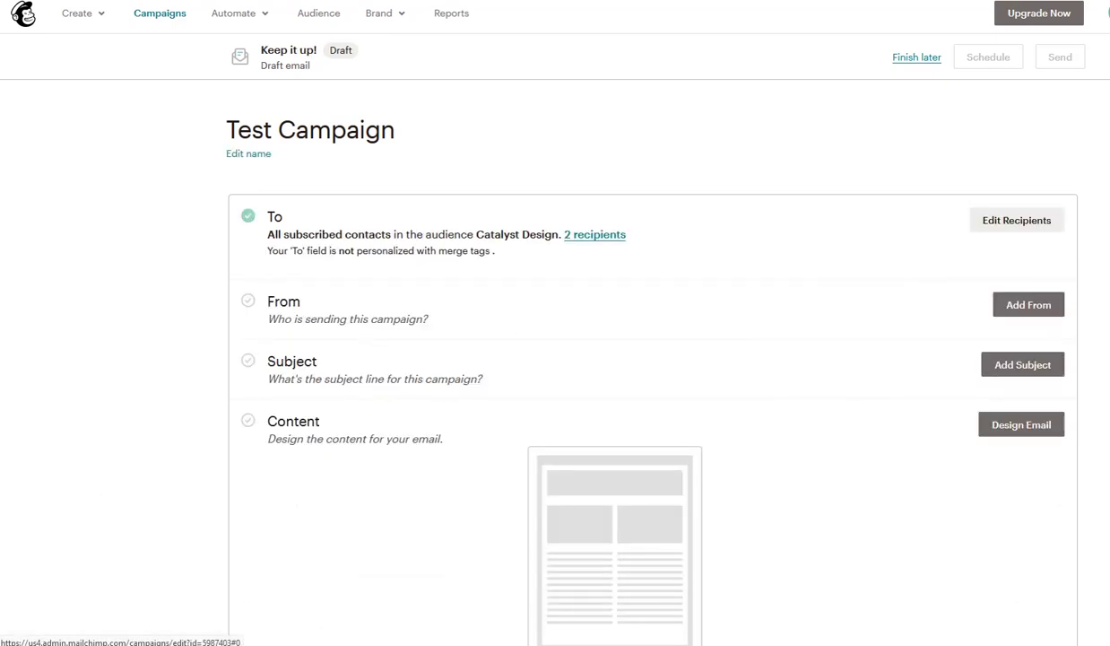
{"action": "left_click", "coordinate": [1029, 305]}
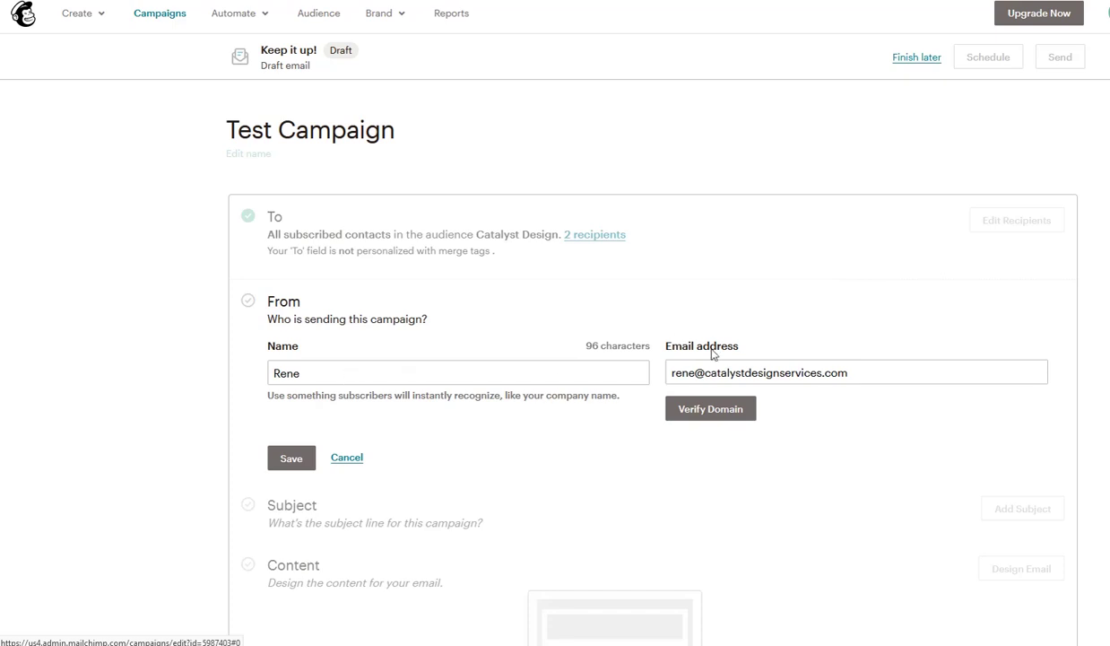
{"action": "left_click", "coordinate": [300, 458]}
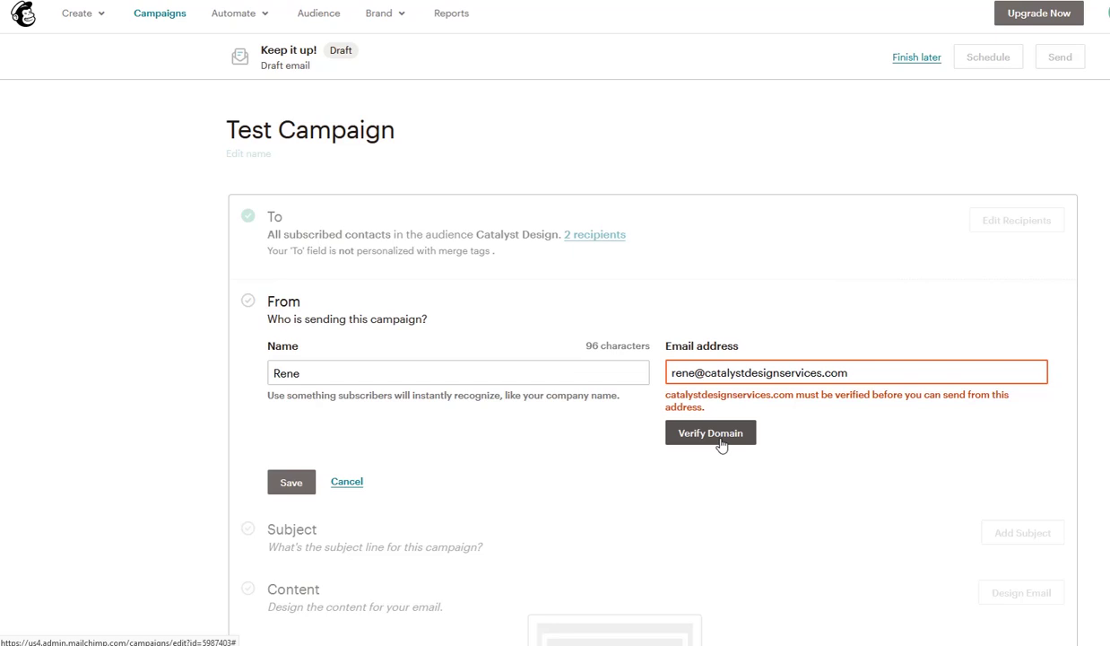
{"action": "left_click", "coordinate": [355, 488]}
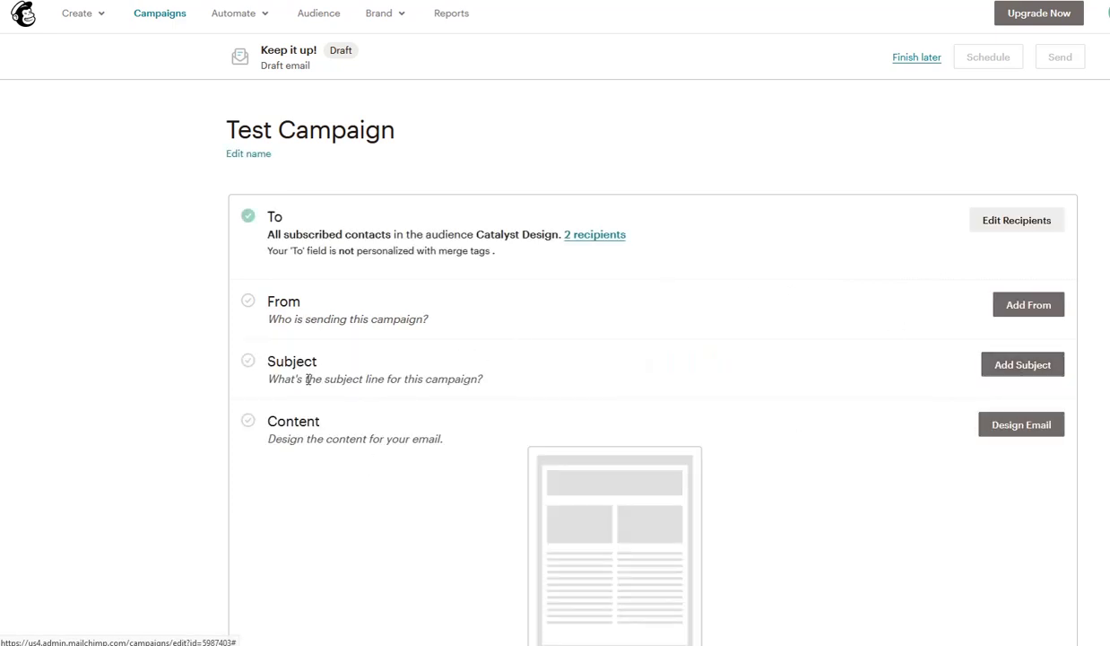
- Enter the subject line 'This is my 1st Email Campaign'
{"action": "left_click_drag", "start_coordinate": [270, 362], "coordinate": [305, 361]}
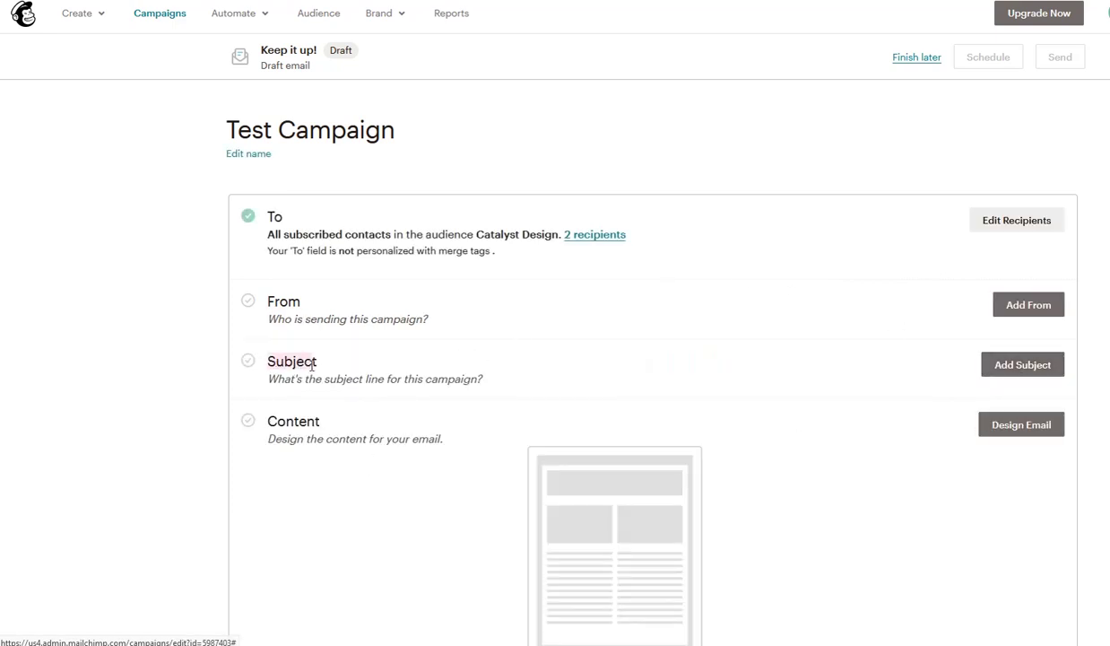
{"action": "left_click", "coordinate": [1007, 365]}
{"action": "left_click", "coordinate": [522, 430]}
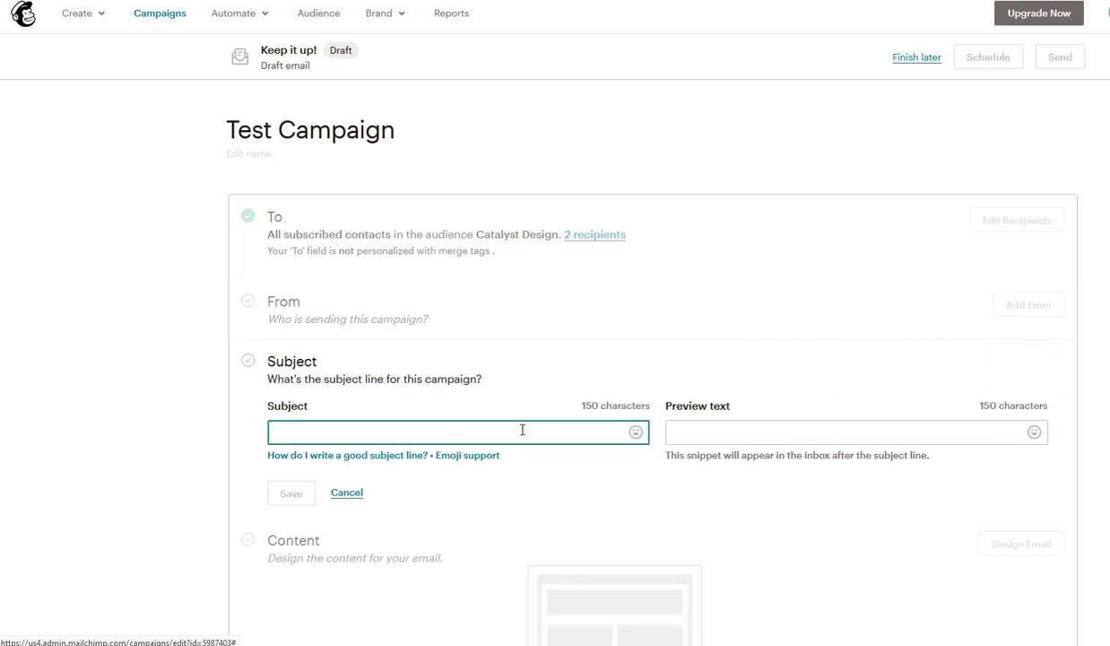
{"action": "type", "text": "This is"}
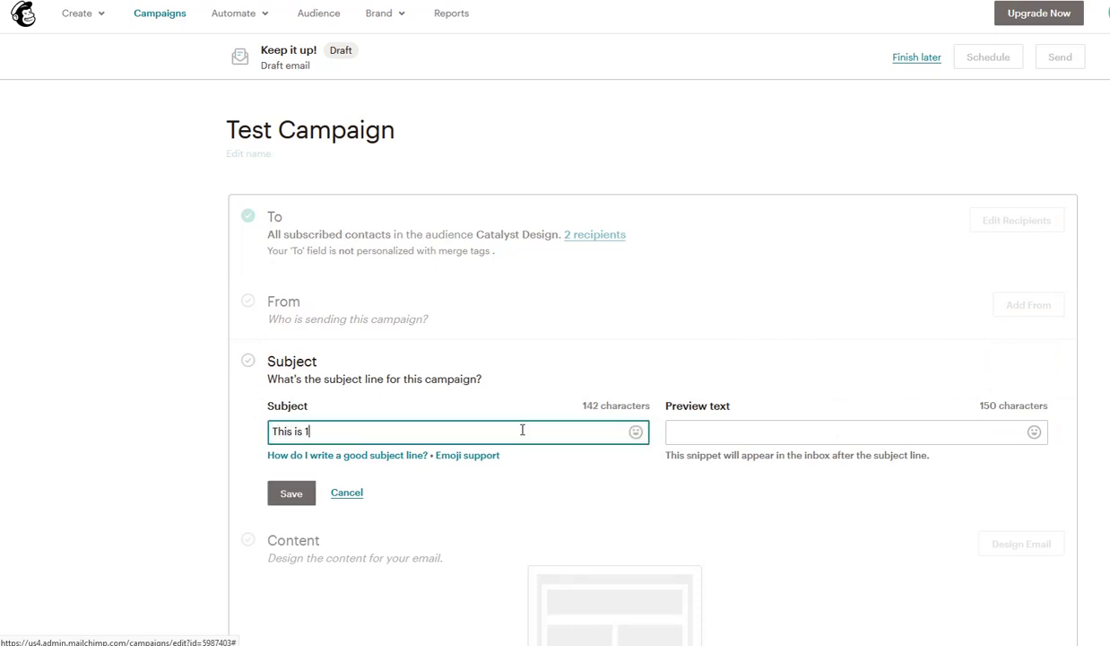
{"action": "type", "text": " my 1st Emao"}
{"action": "key", "text": "BackSpace"}
{"action": "key", "text": "BackSpace"}
{"action": "key", "text": "BackSpace"}
{"action": "type", "text": "mail Cam"}
{"action": "key", "text": "BackSpace"}
{"action": "key", "text": "BackSpace"}
{"action": "type", "text": "ampaio"}
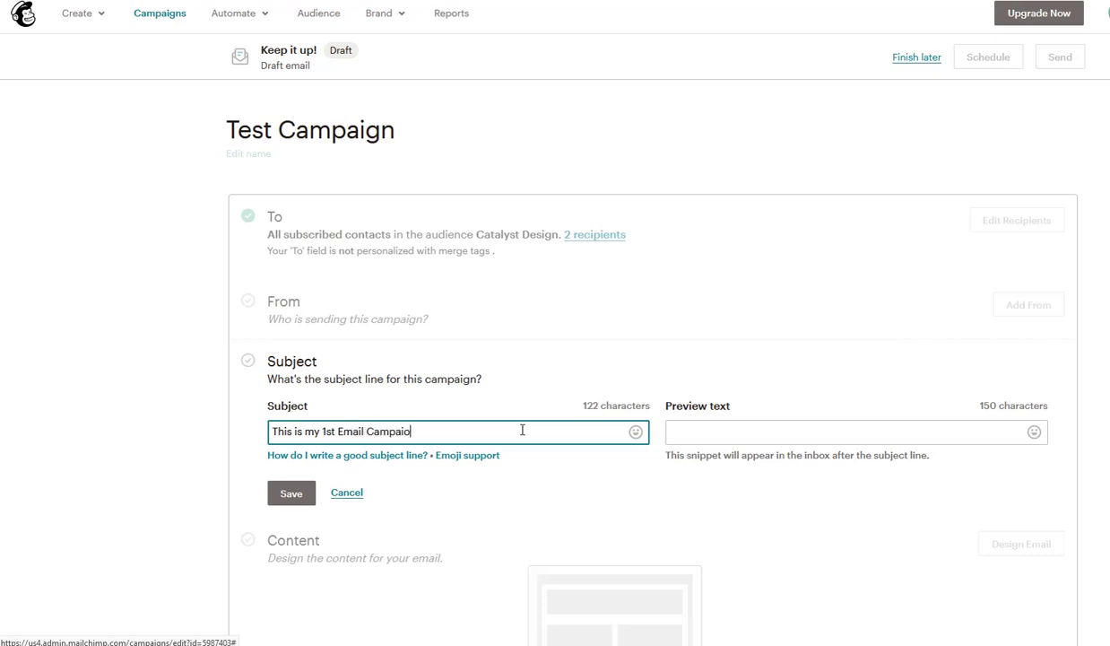
{"action": "key", "text": "BackSpace"}
{"action": "type", "text": "gn"}
- Add the preview text 'Check out the latest and greatest!' and save
{"action": "left_click", "coordinate": [740, 432]}
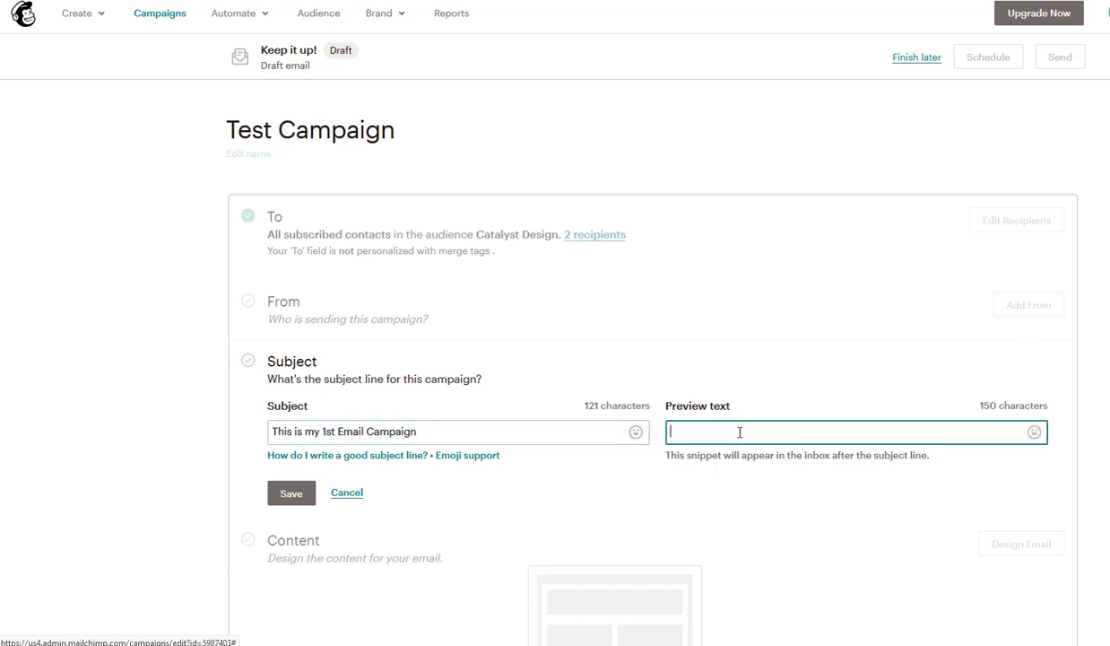
{"action": "type", "text": "Check out the latest and gf"}
{"action": "type", "text": "eatest!"}
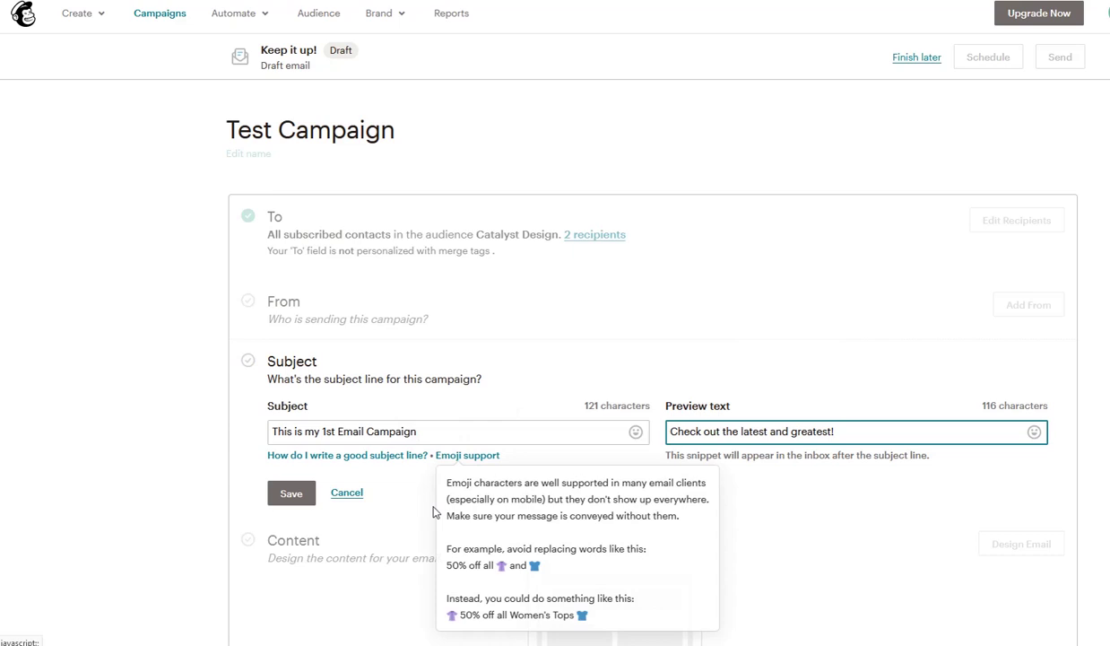
{"action": "left_click", "coordinate": [284, 502]}
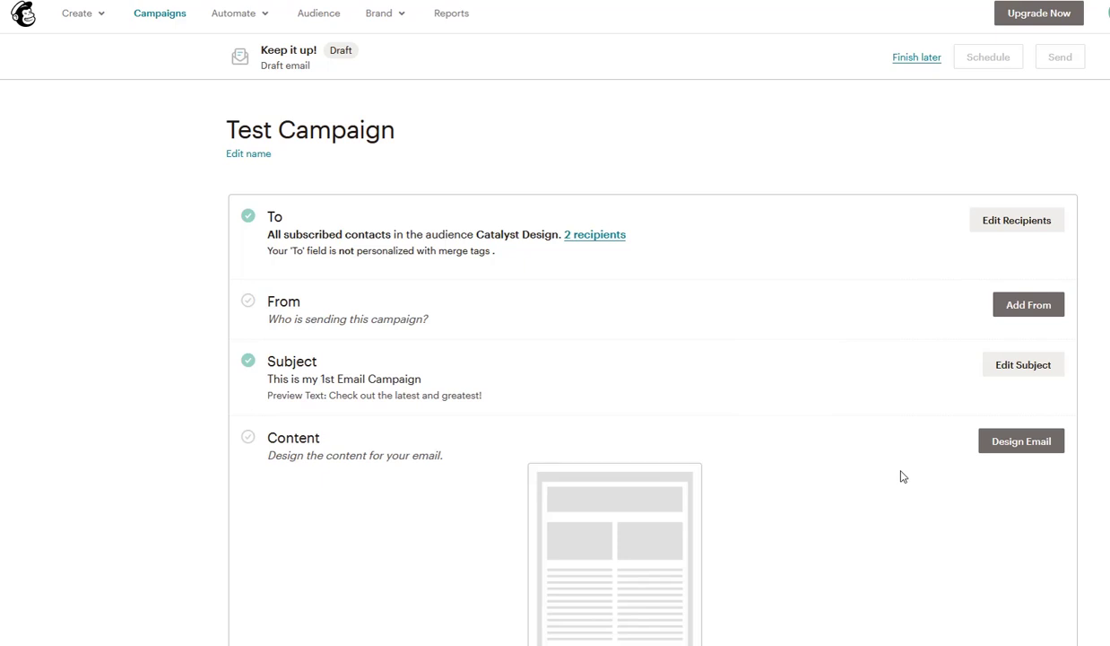
- Open the email template picker and browse themes like Appointment Reminder, Art Newsletter and Boutique
{"action": "scroll", "coordinate": [986, 493], "scroll_direction": "down", "scroll_amount": 2}
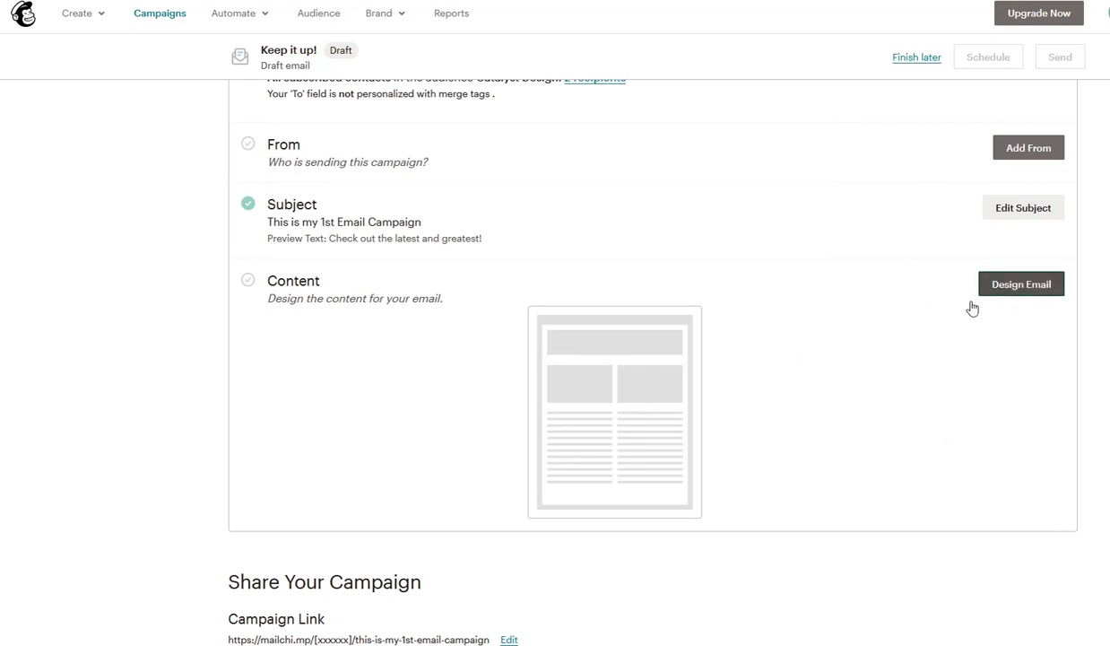
{"action": "left_click", "coordinate": [995, 285]}
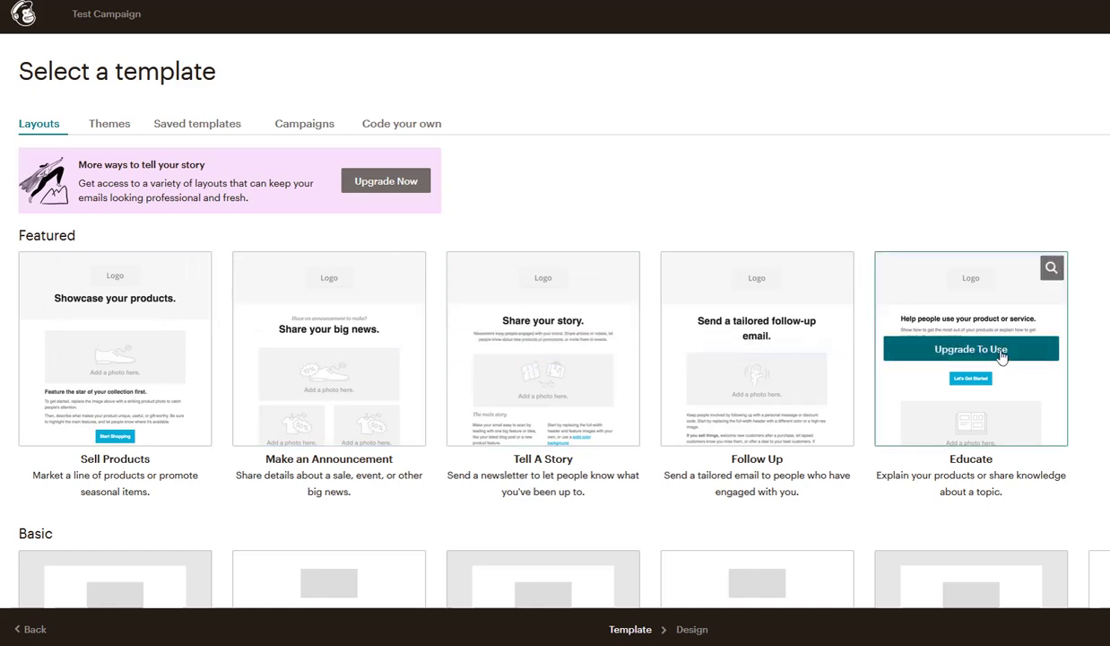
{"action": "left_click", "coordinate": [107, 135]}
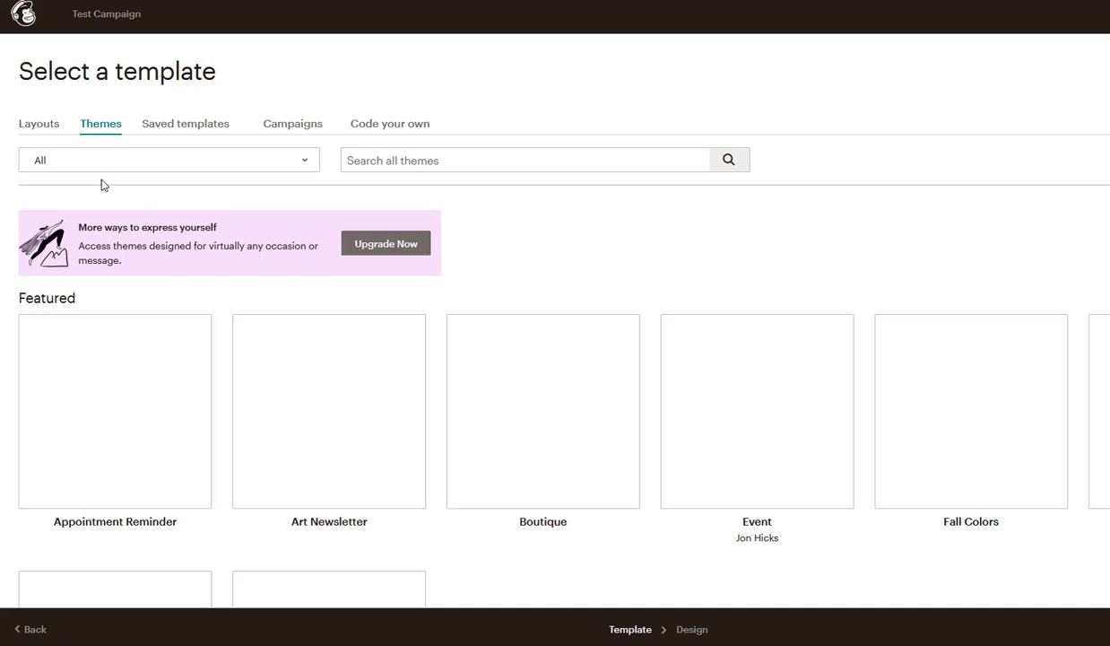
{"action": "scroll", "coordinate": [821, 267], "scroll_direction": "down", "scroll_amount": 3}
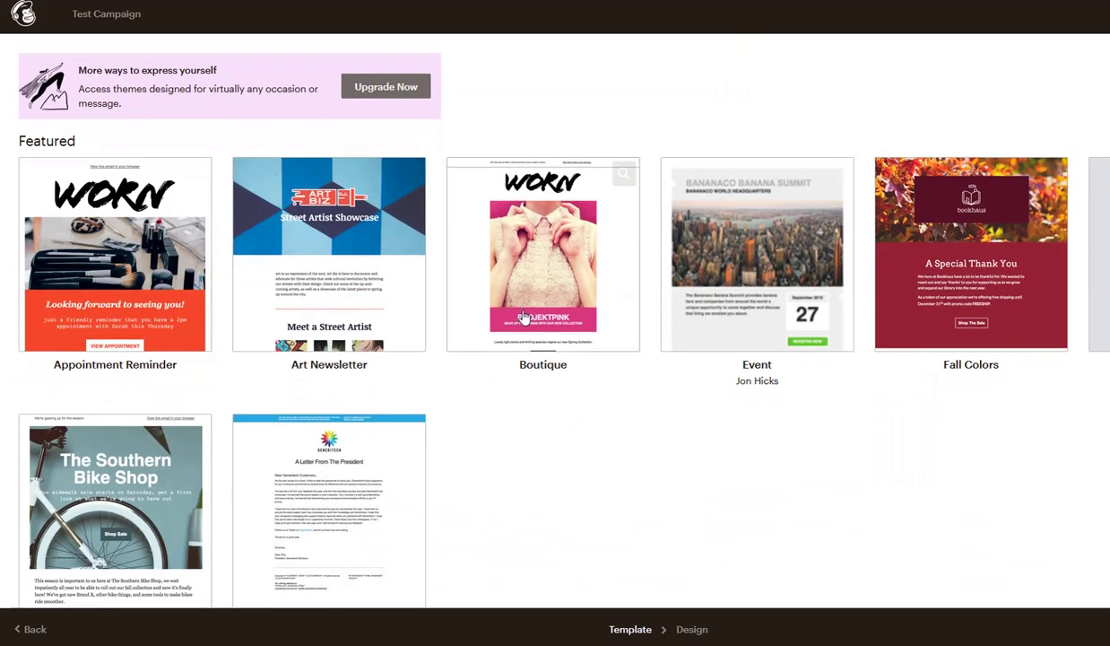
{"action": "scroll", "coordinate": [672, 287], "scroll_direction": "up", "scroll_amount": 3}
{"action": "scroll", "coordinate": [788, 384], "scroll_direction": "down", "scroll_amount": 3}
{"action": "scroll", "coordinate": [795, 406], "scroll_direction": "down", "scroll_amount": 8}
{"action": "scroll", "coordinate": [591, 499], "scroll_direction": "up", "scroll_amount": 8}
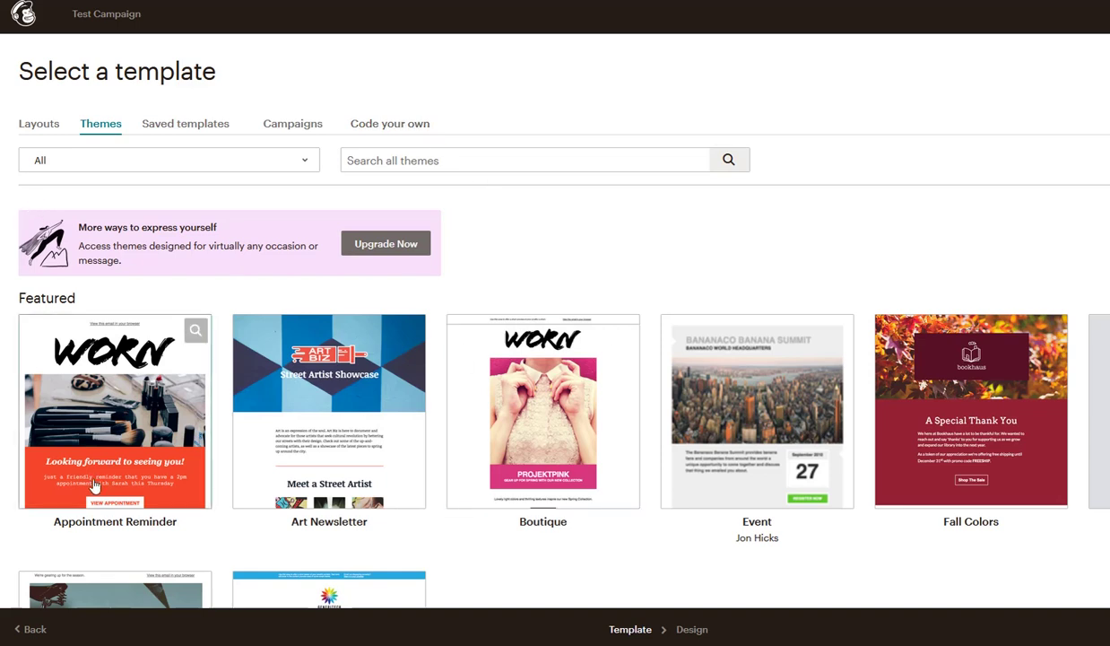
- Choose the Sell Products layout from Layouts to open the Design editor
{"action": "left_click", "coordinate": [47, 126]}
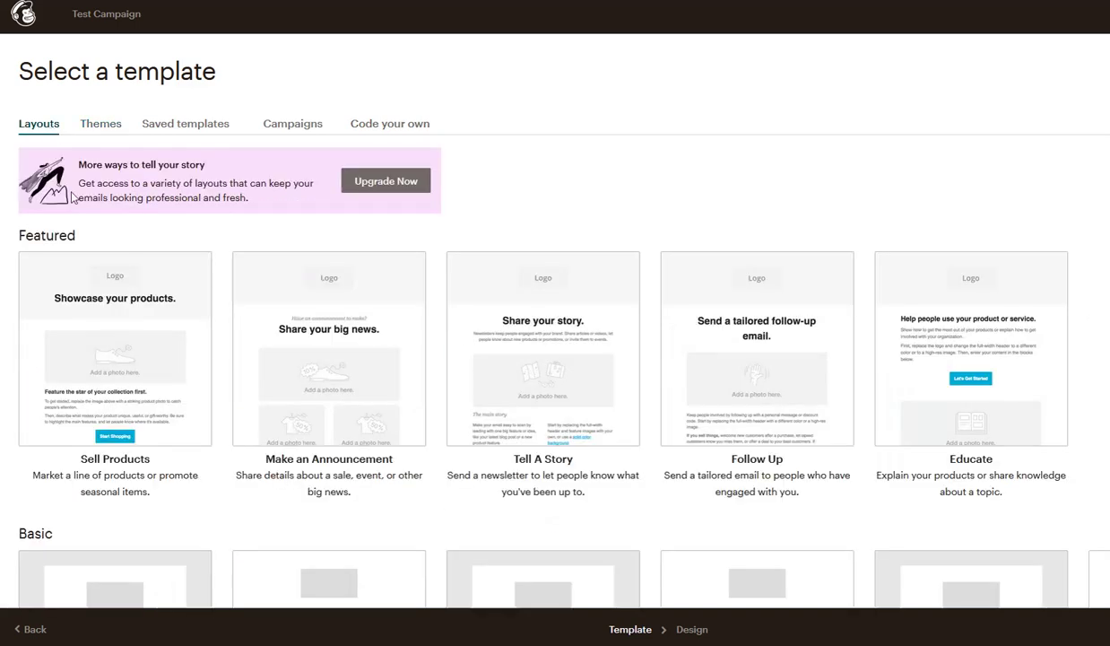
{"action": "left_click", "coordinate": [93, 359]}
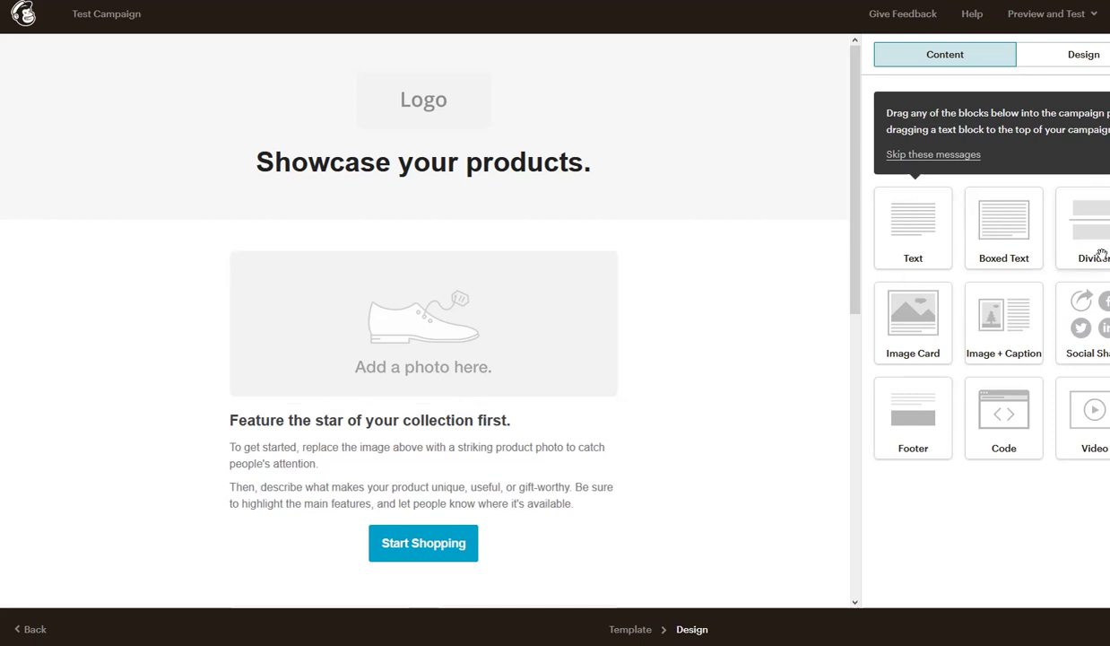
- Add a text block reading 'This' and move it below the product photo
{"action": "left_click_drag", "start_coordinate": [874, 214], "coordinate": [377, 268]}
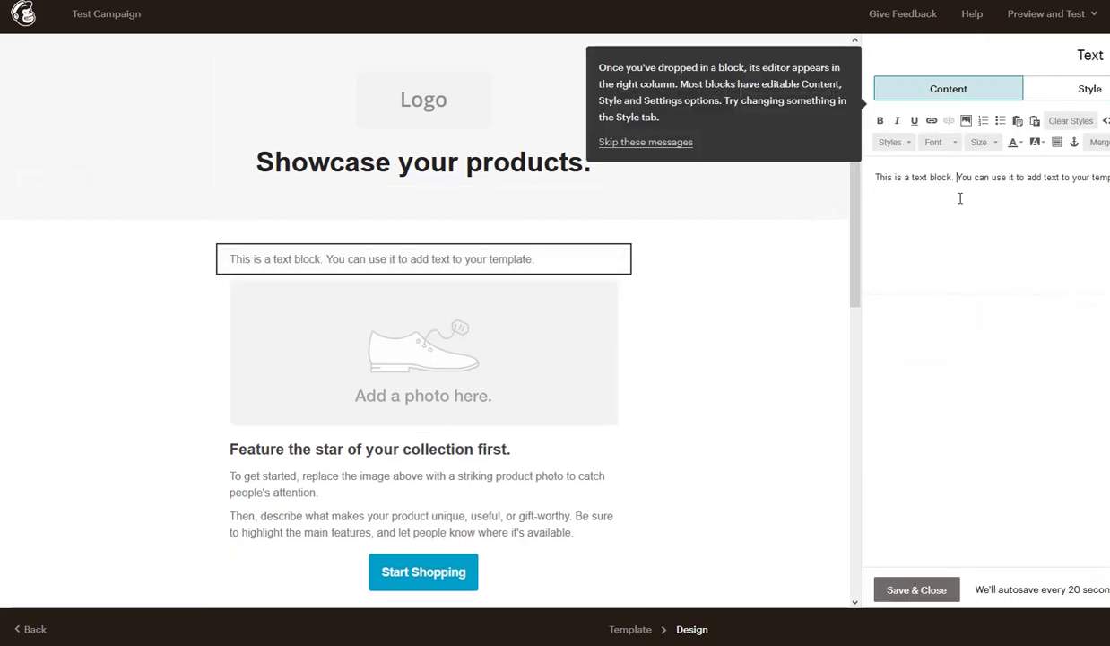
{"action": "key", "text": "ctrl+a"}
{"action": "type", "text": "This"}
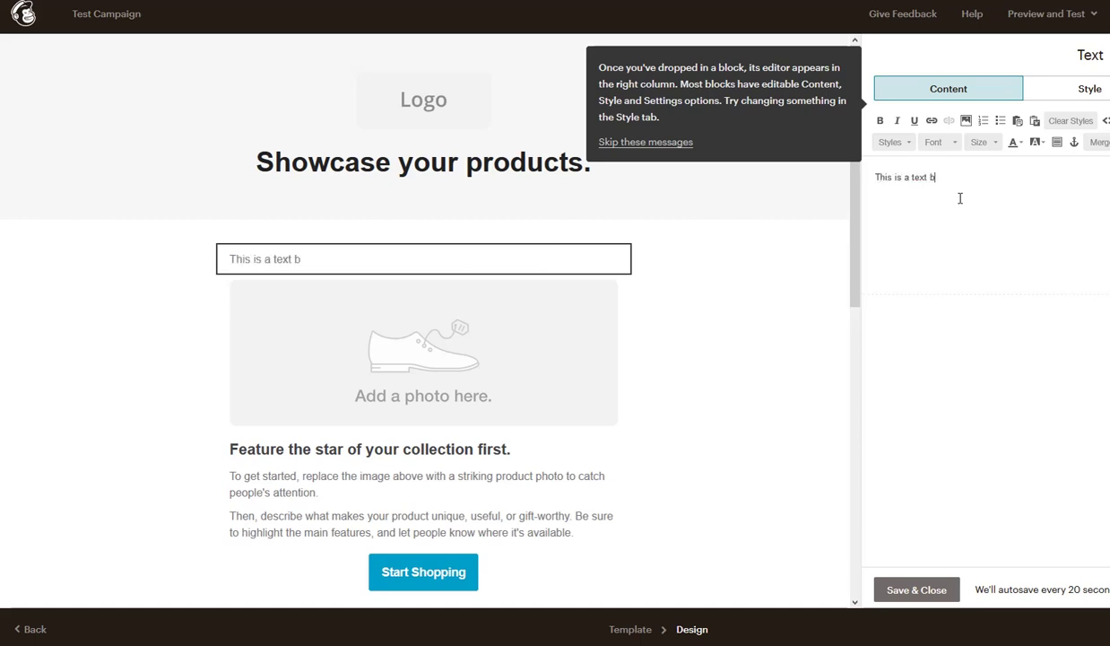
{"action": "left_click", "coordinate": [899, 590]}
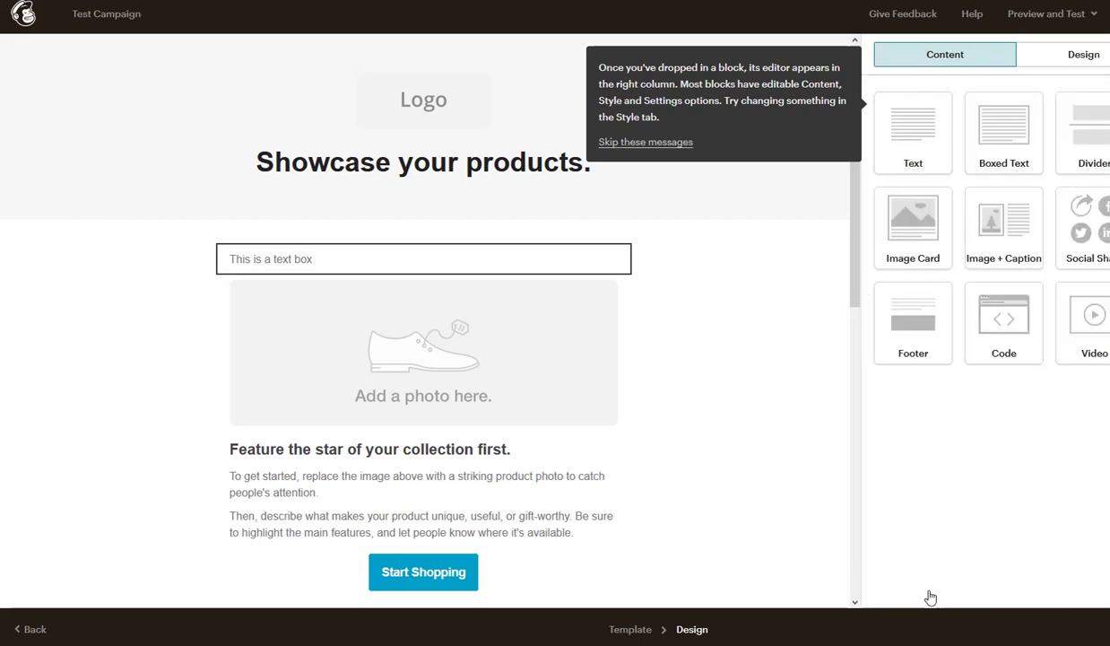
{"action": "left_click", "coordinate": [255, 260]}
{"action": "left_click_drag", "start_coordinate": [255, 260], "coordinate": [283, 405]}
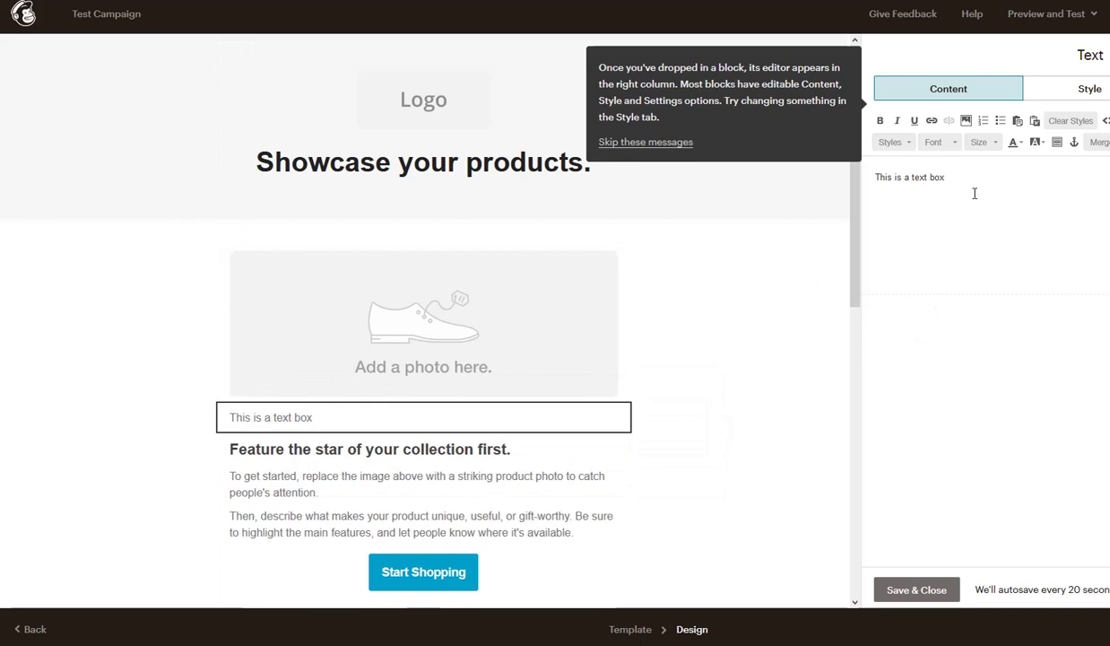
{"action": "left_click", "coordinate": [914, 589]}
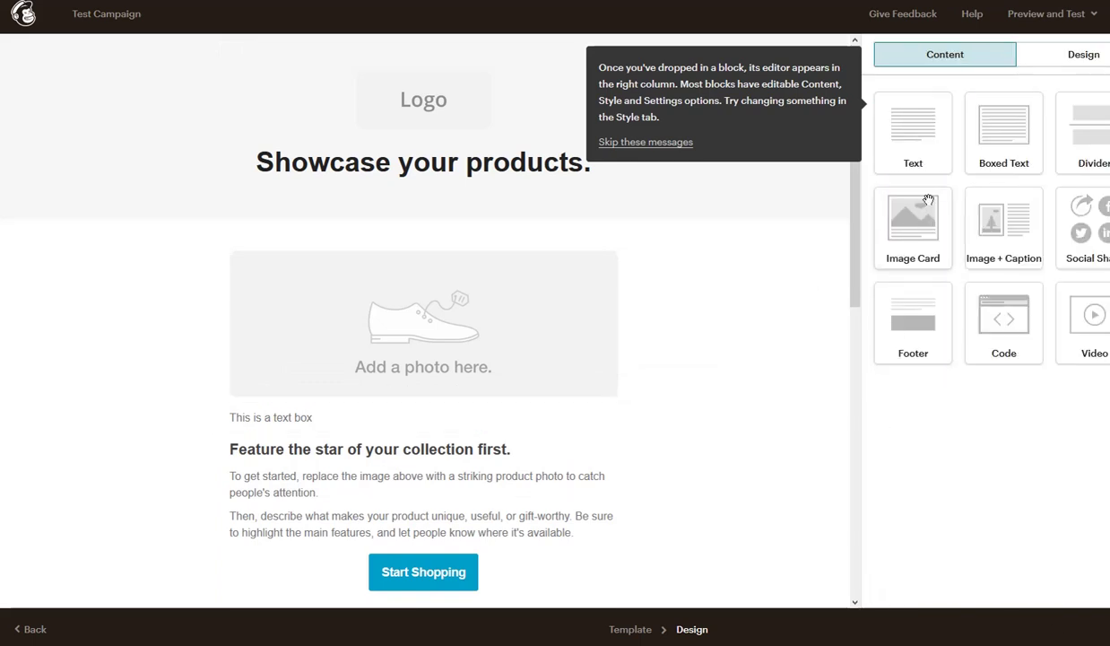
- Add an Image Card block with its placeholder caption and save it
{"action": "left_click_drag", "start_coordinate": [923, 236], "coordinate": [324, 260]}
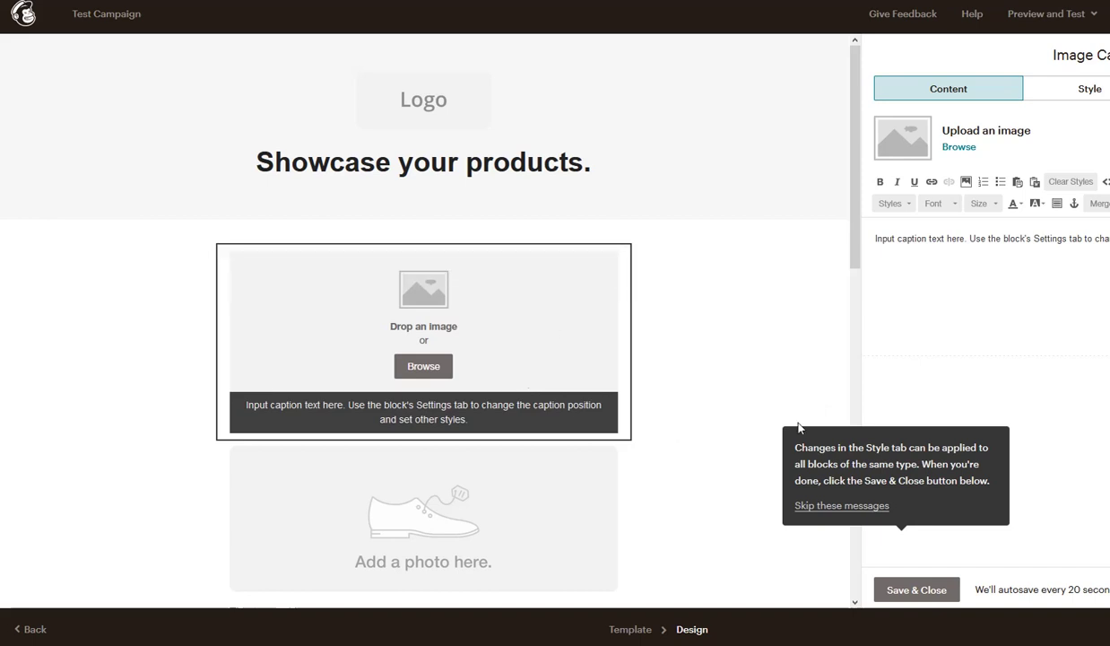
{"action": "left_click", "coordinate": [933, 261]}
{"action": "left_click", "coordinate": [888, 585]}
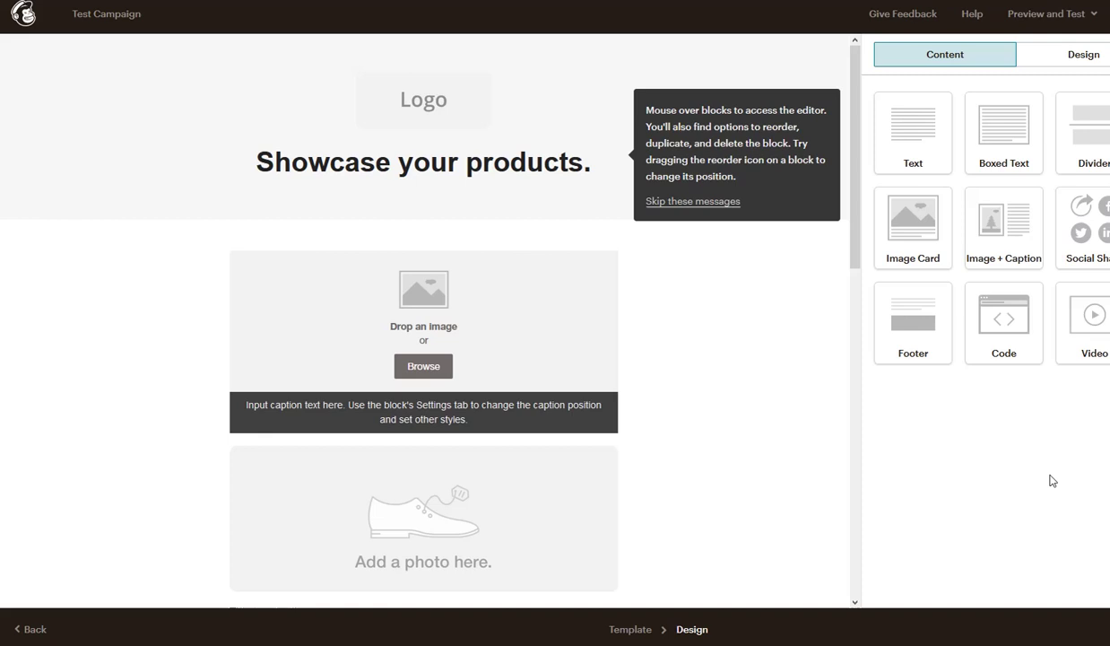
- Add a Social Share block with Share, Tweet and Forward below the image card
{"action": "left_click_drag", "start_coordinate": [1056, 215], "coordinate": [511, 313]}
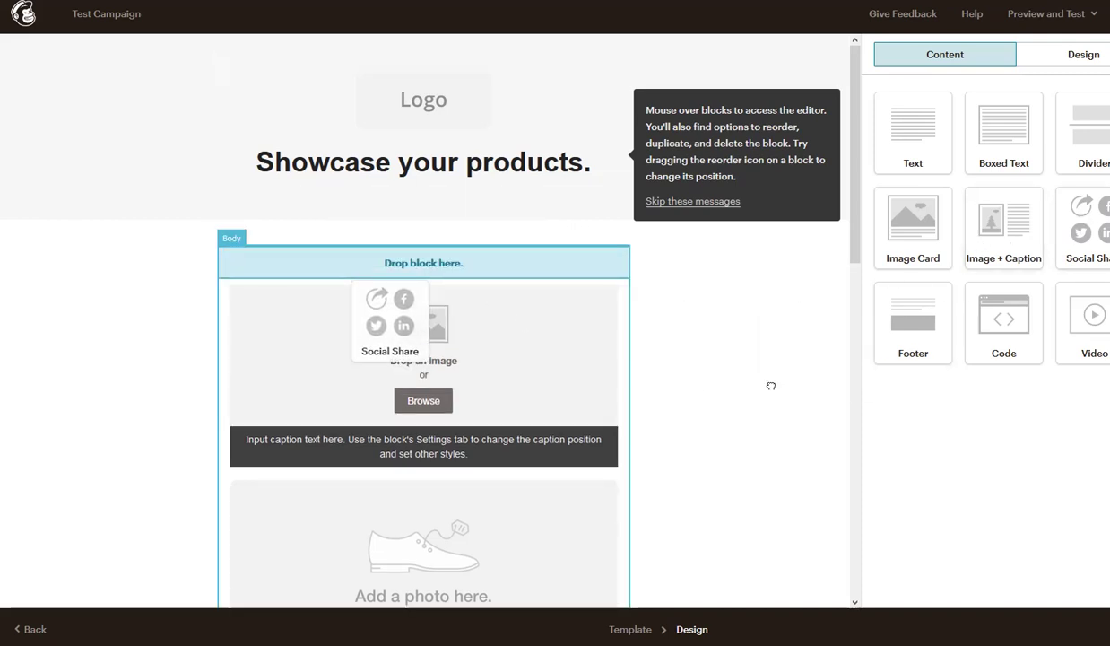
{"action": "left_click_drag", "start_coordinate": [771, 385], "coordinate": [744, 384]}
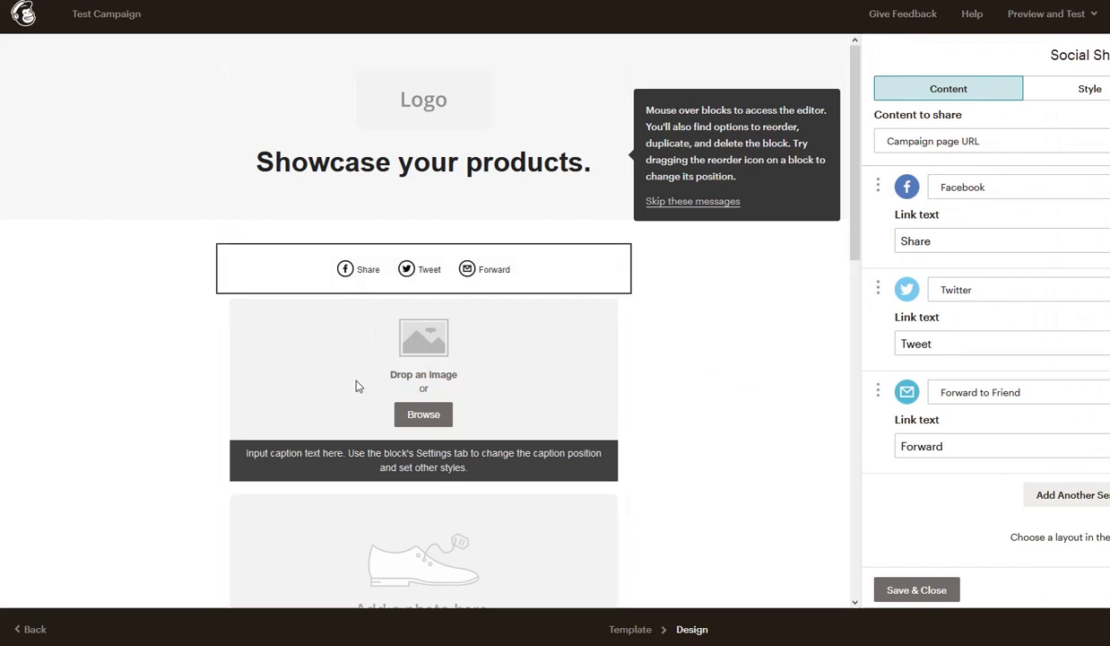
{"action": "left_click_drag", "start_coordinate": [221, 247], "coordinate": [278, 453]}
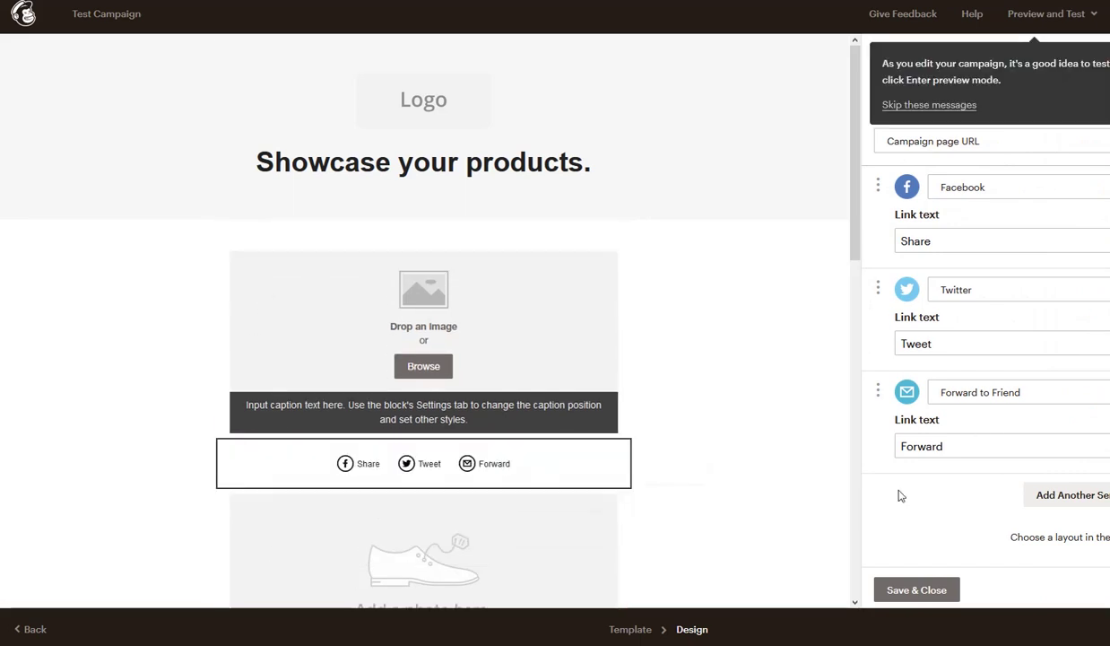
{"action": "left_click", "coordinate": [910, 590]}
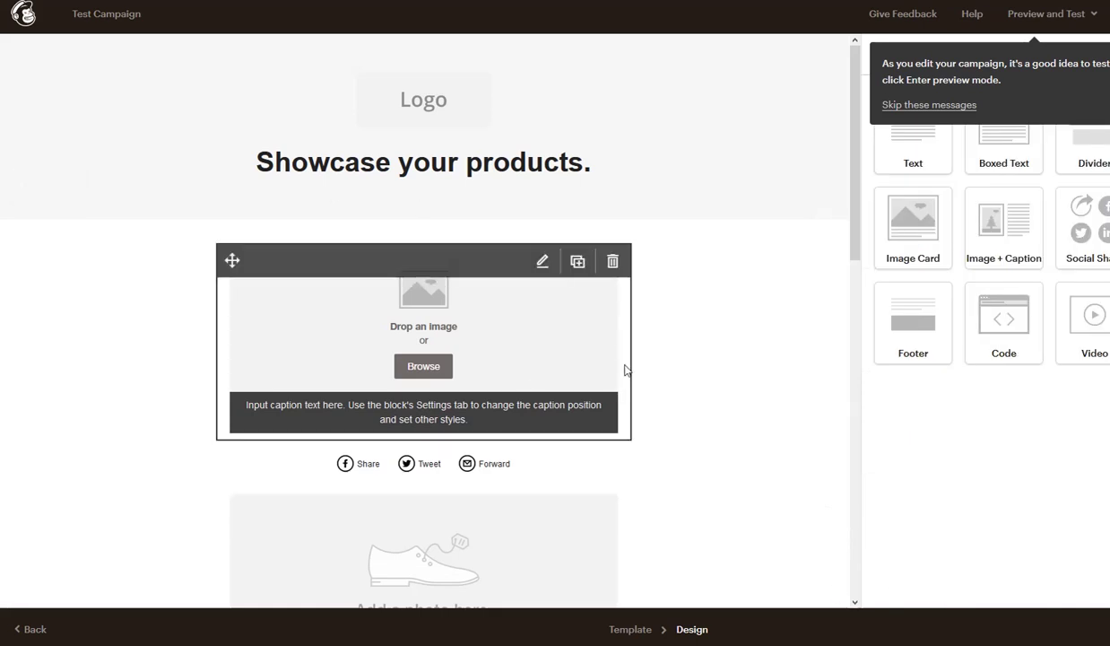
- Insert a divider with a dashed top border between the image card and share links
{"action": "scroll", "coordinate": [625, 370], "scroll_direction": "down", "scroll_amount": 6}
{"action": "scroll", "coordinate": [664, 378], "scroll_direction": "up", "scroll_amount": 4}
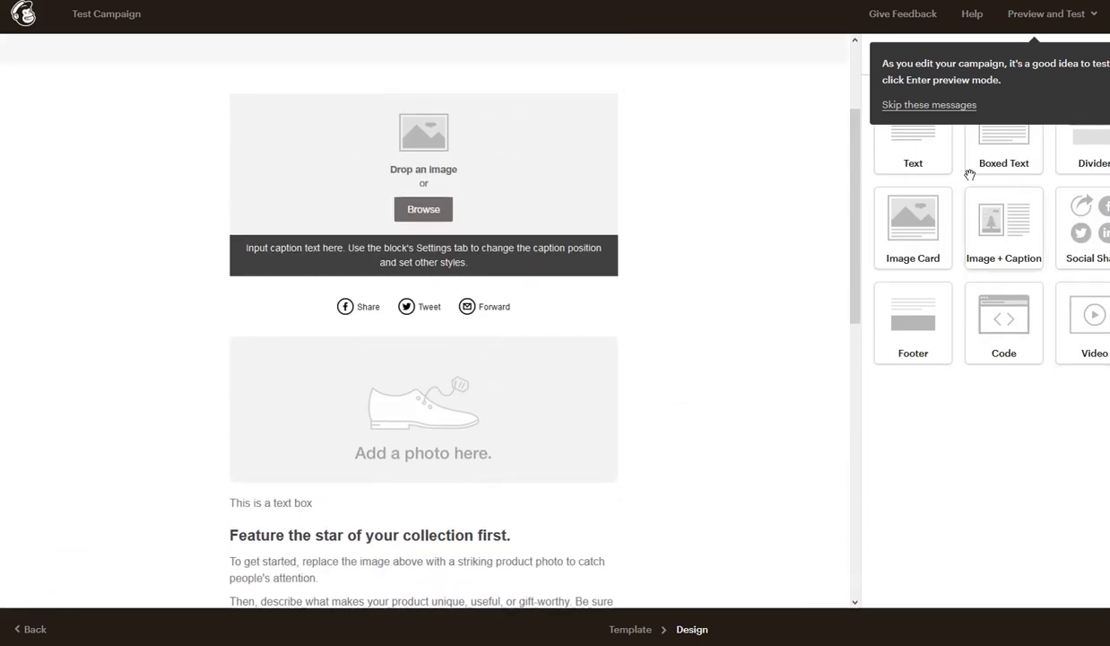
{"action": "left_click", "coordinate": [937, 105]}
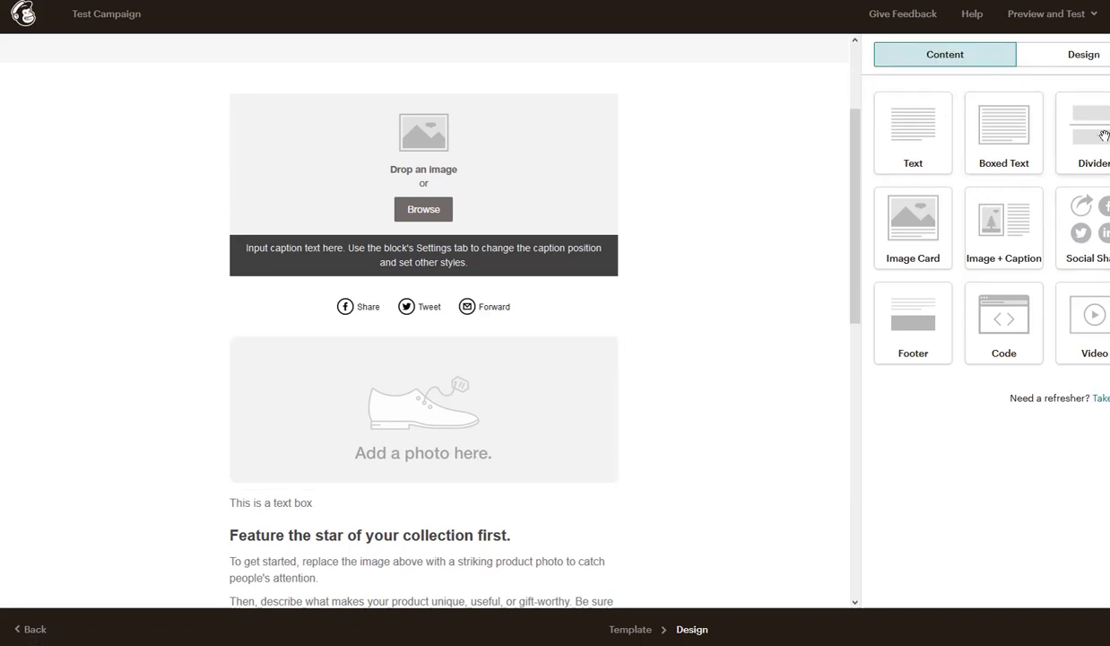
{"action": "left_click_drag", "start_coordinate": [1105, 137], "coordinate": [679, 453]}
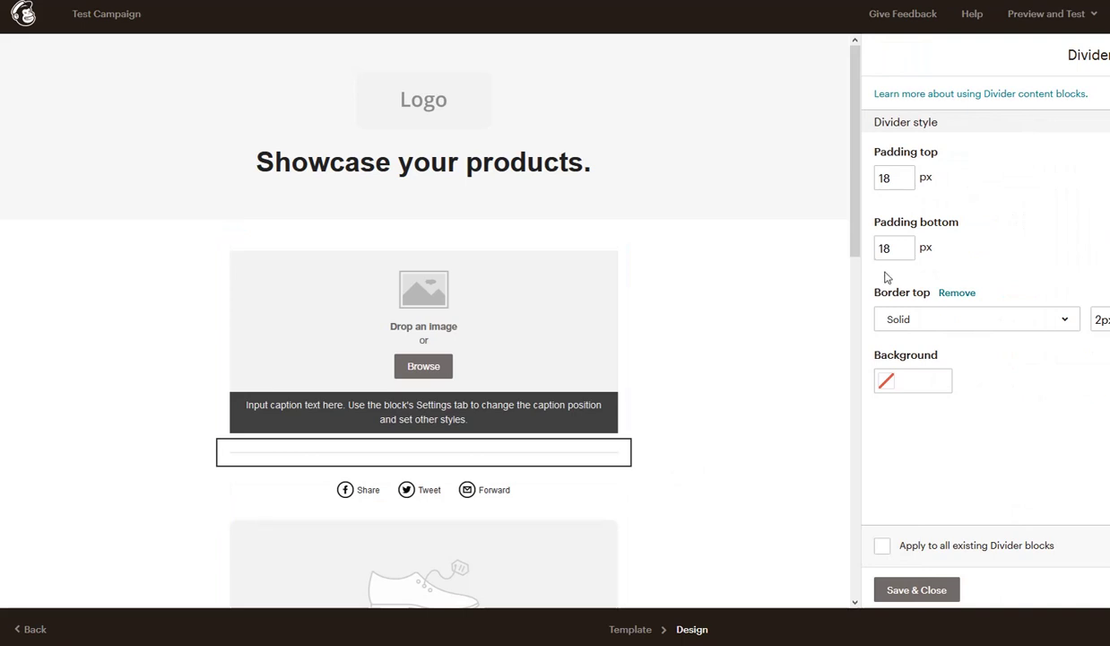
{"action": "left_click", "coordinate": [932, 321]}
{"action": "left_click", "coordinate": [944, 419]}
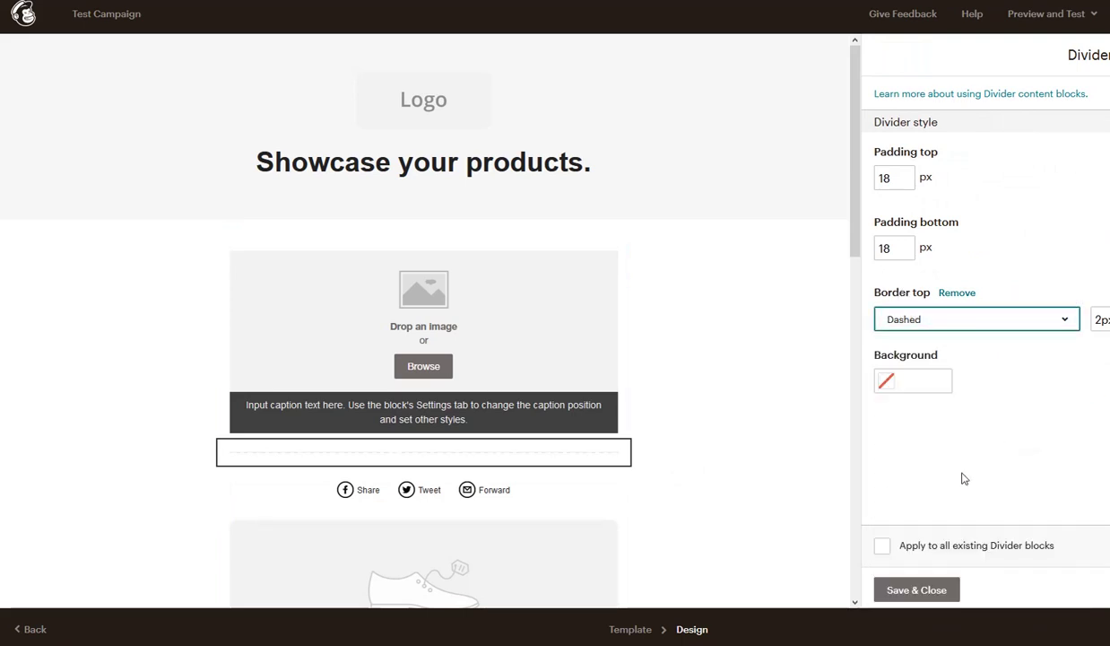
{"action": "left_click", "coordinate": [921, 589]}
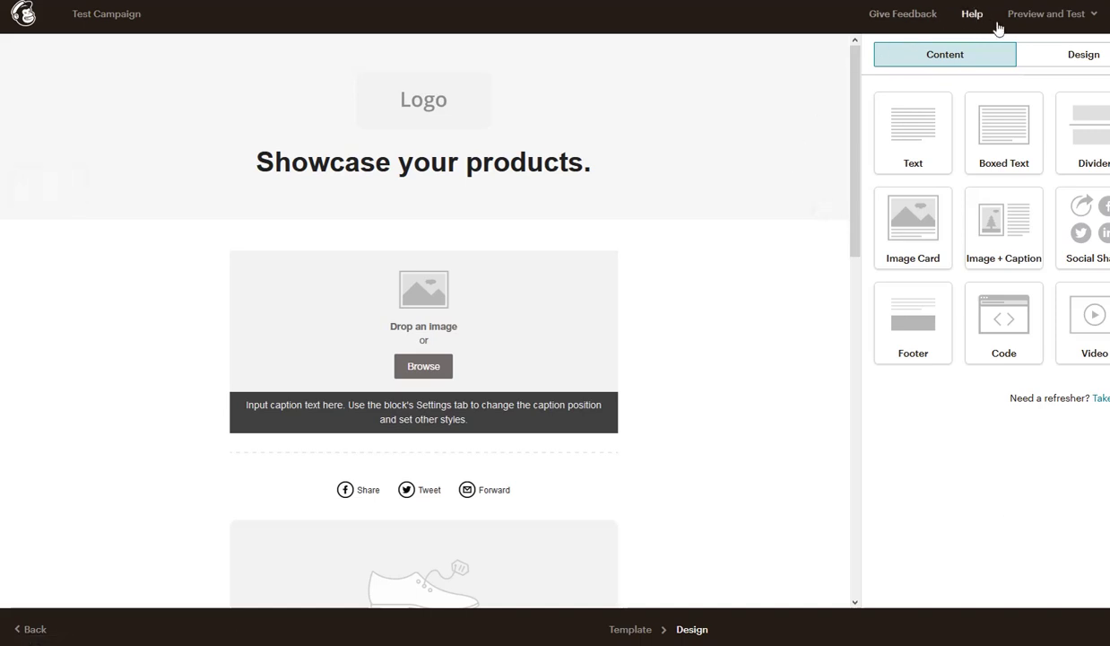
{"action": "left_click", "coordinate": [1041, 18]}
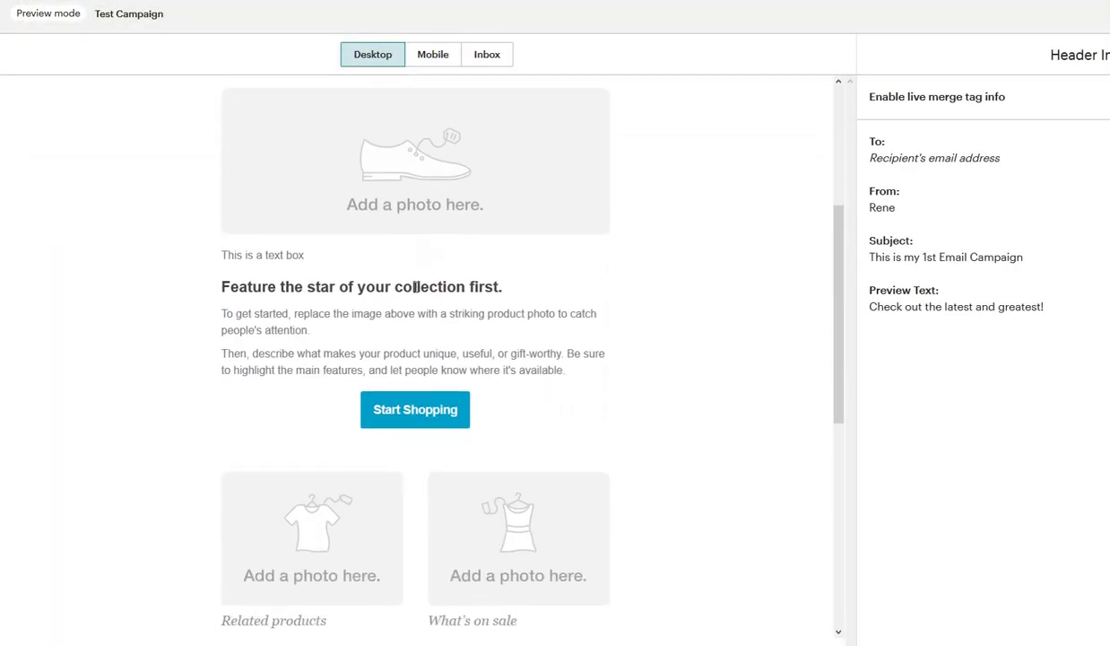
{"action": "scroll", "coordinate": [487, 300], "scroll_direction": "up", "scroll_amount": 10}
{"action": "left_click", "coordinate": [418, 59]}
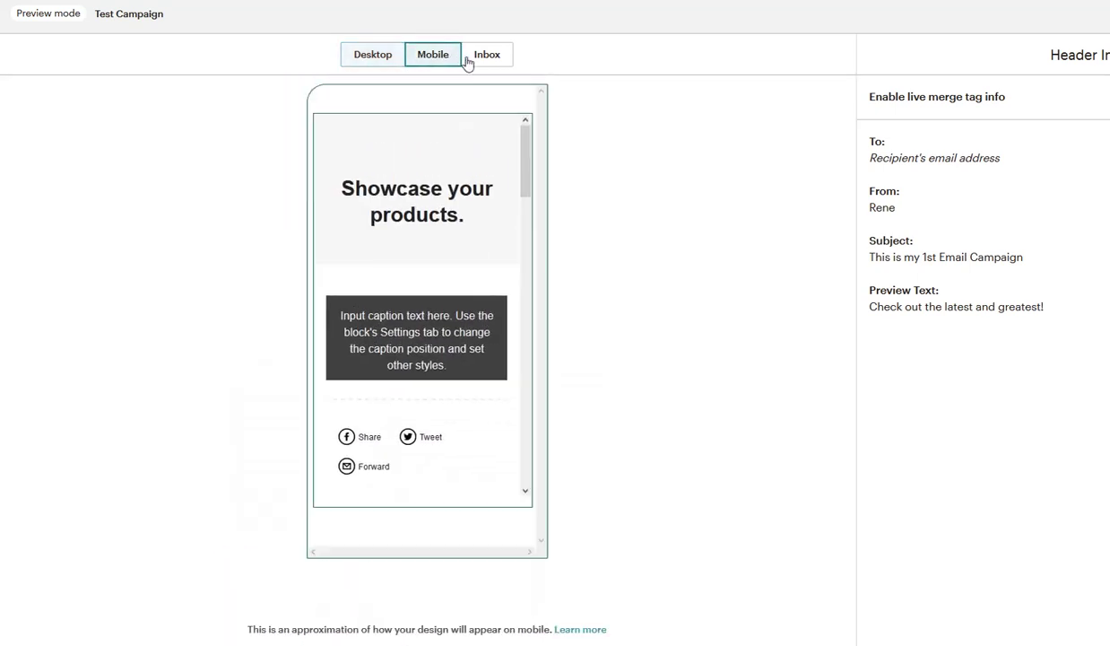
{"action": "left_click", "coordinate": [486, 56]}
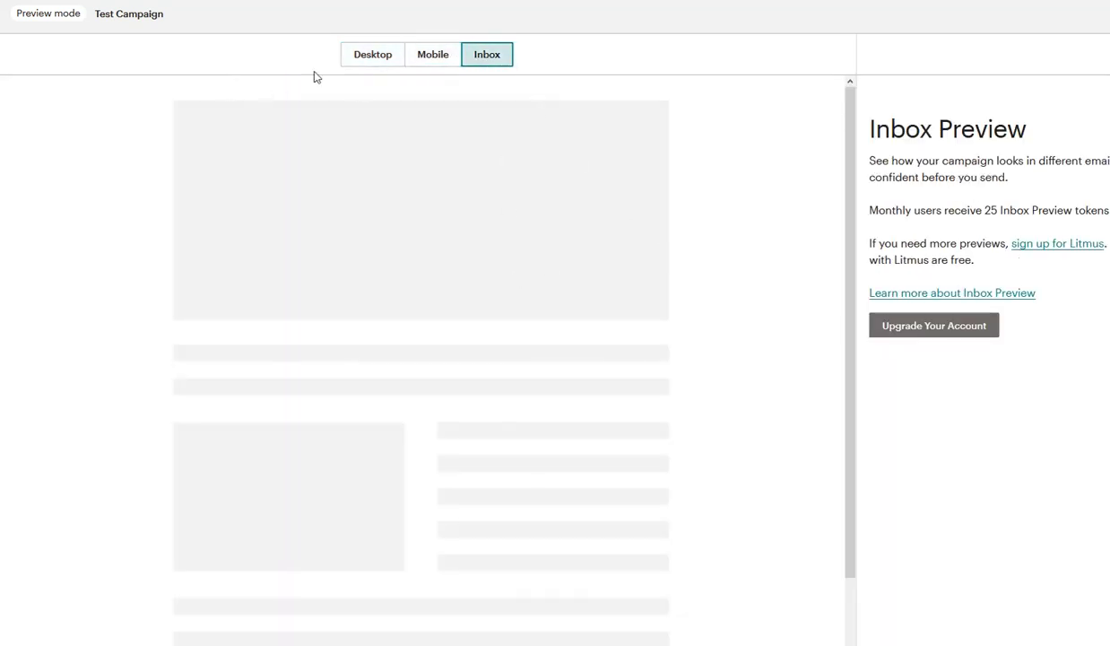
{"action": "left_click", "coordinate": [355, 58]}
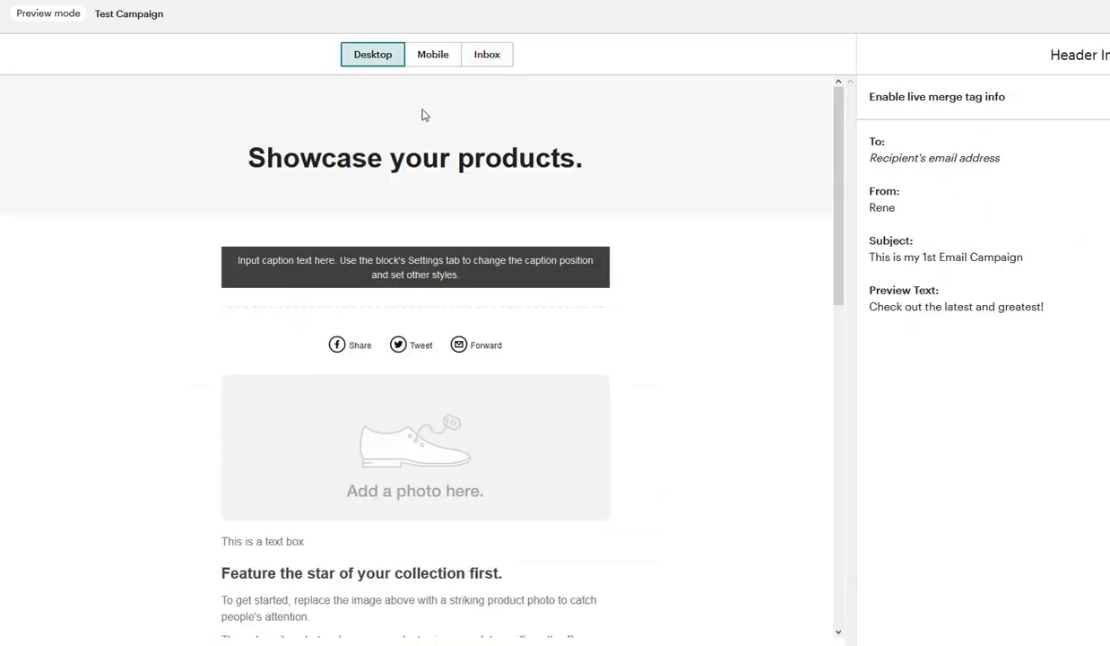
{"action": "left_click", "coordinate": [421, 58]}
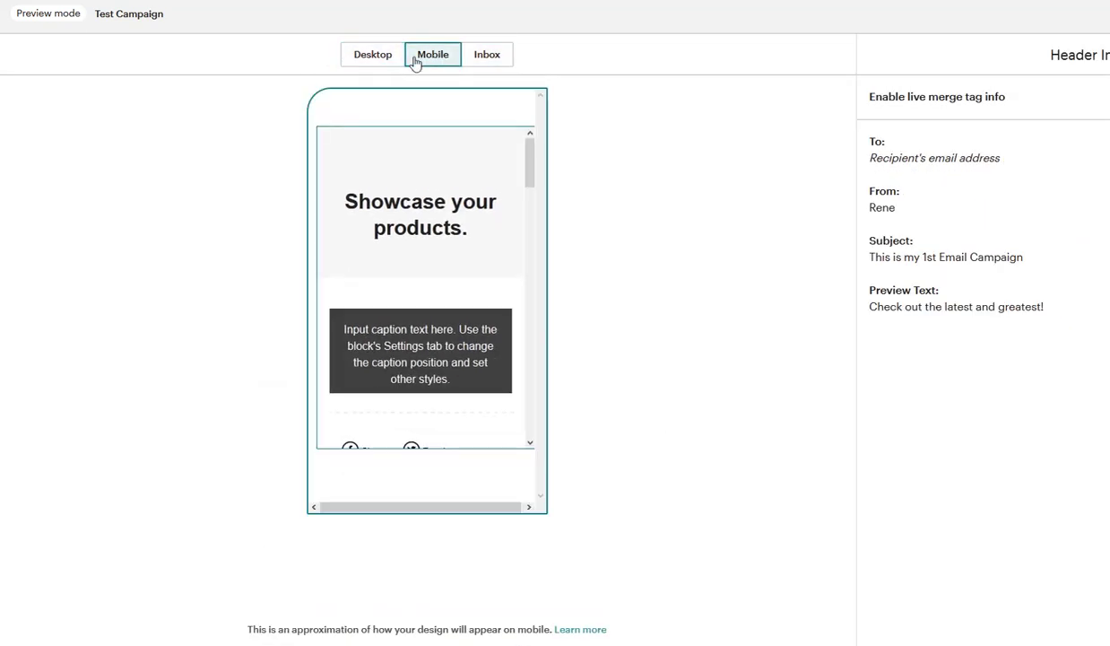
{"action": "scroll", "coordinate": [454, 313], "scroll_direction": "down", "scroll_amount": 10}
{"action": "scroll", "coordinate": [463, 323], "scroll_direction": "up", "scroll_amount": 10}
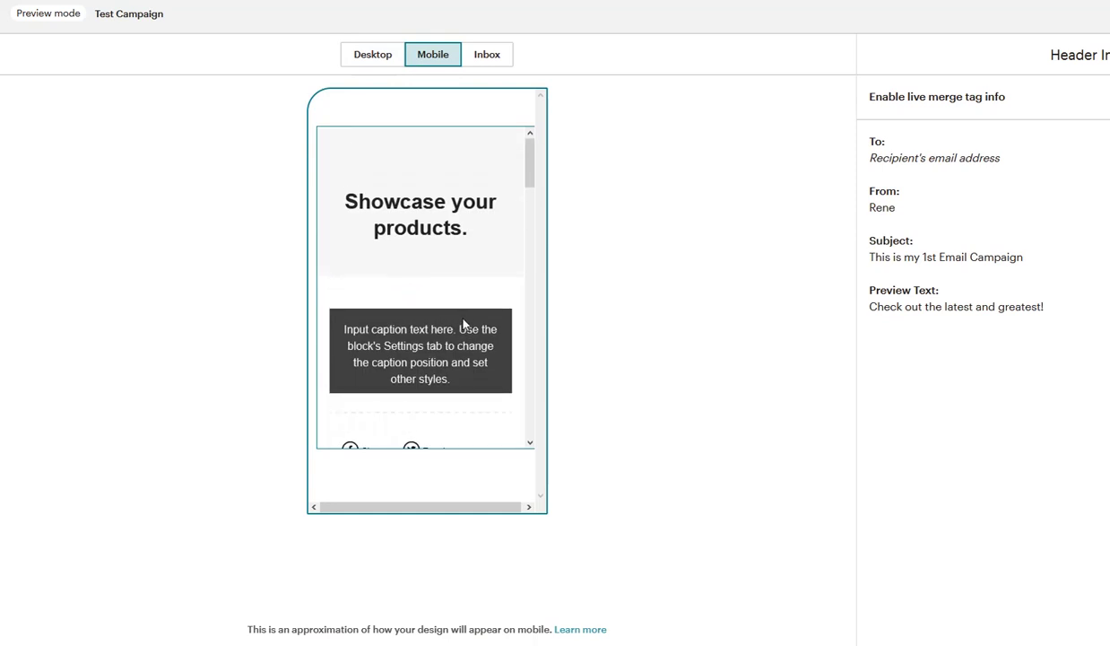
{"action": "left_click", "coordinate": [371, 56]}
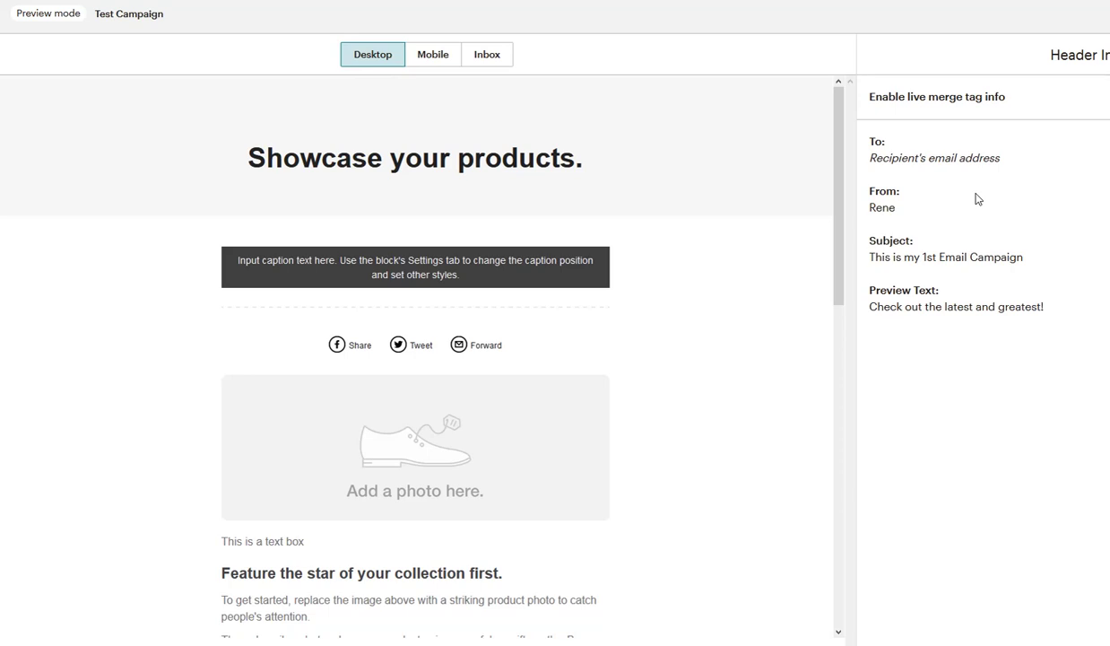
{"action": "scroll", "coordinate": [475, 426], "scroll_direction": "down", "scroll_amount": 1}
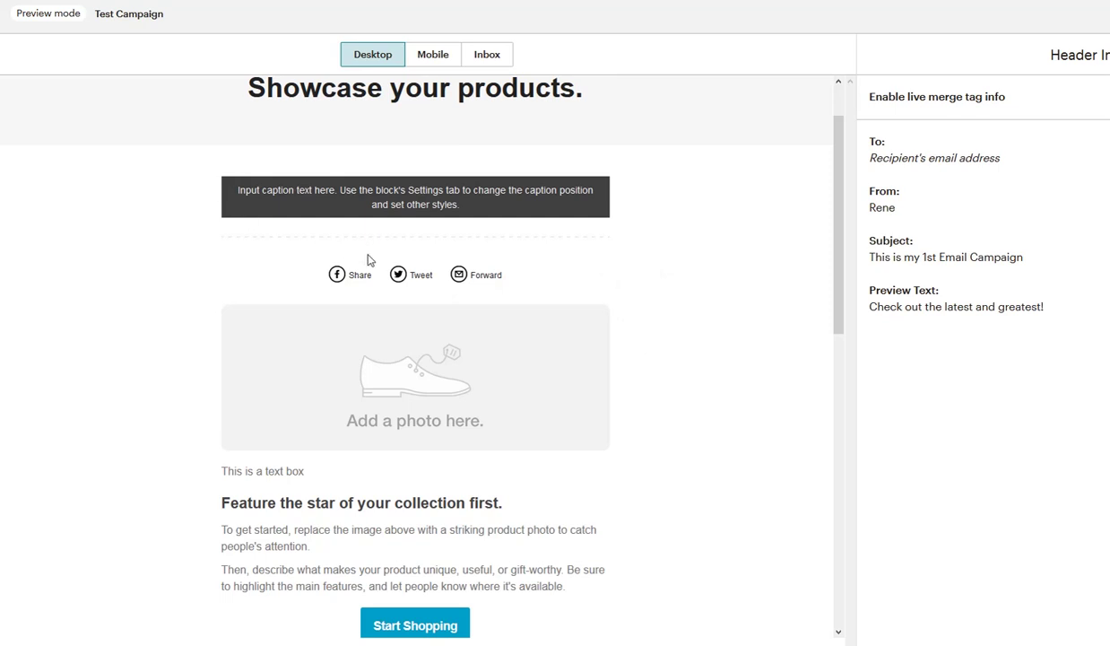
{"action": "scroll", "coordinate": [356, 222], "scroll_direction": "up", "scroll_amount": 1}
{"action": "left_click", "coordinate": [1099, 13]}
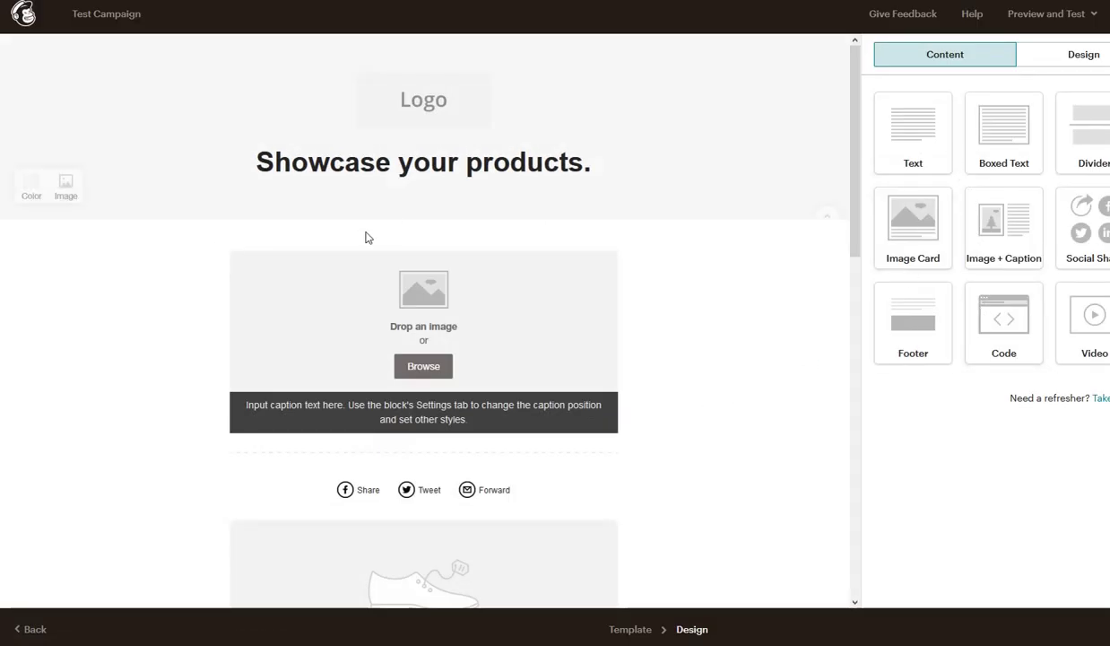
- Scroll through the Test Campaign checklist, noting the Content placeholder text and image warnings
{"action": "mouse_move", "coordinate": [380, 251]}
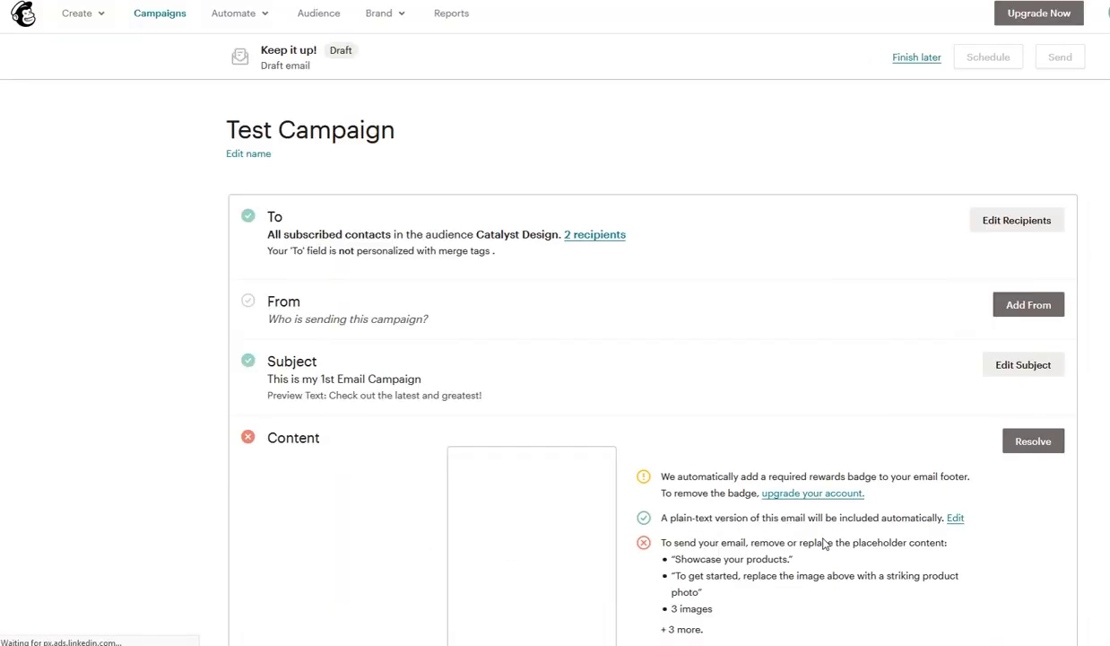
{"action": "scroll", "coordinate": [688, 416], "scroll_direction": "down", "scroll_amount": 3}
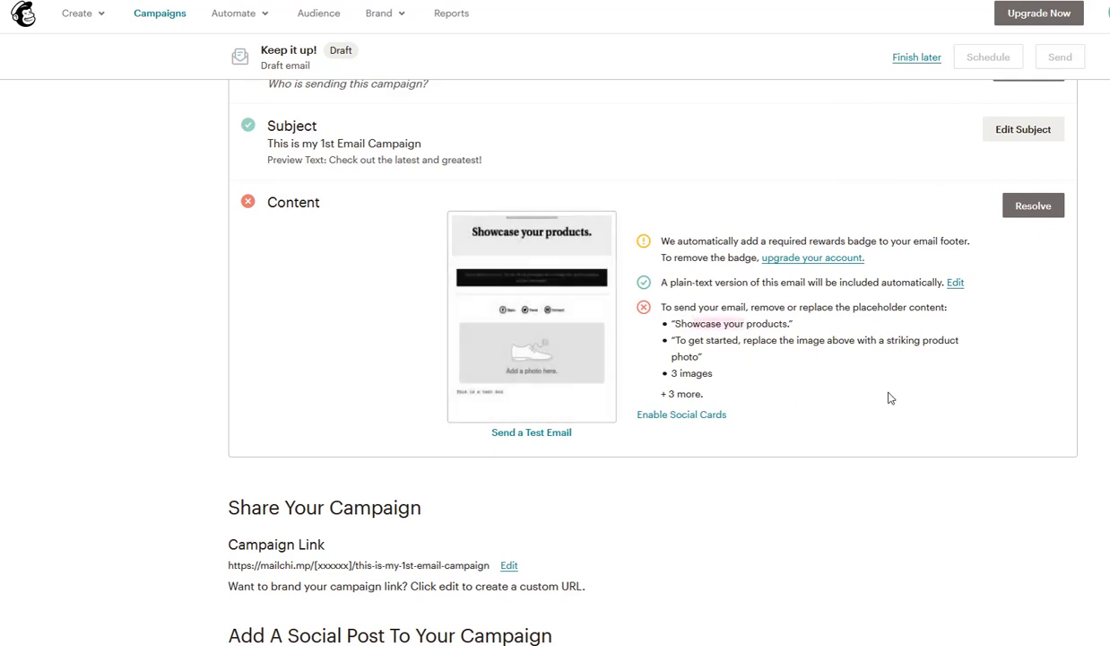
{"action": "scroll", "coordinate": [891, 398], "scroll_direction": "up", "scroll_amount": 3}
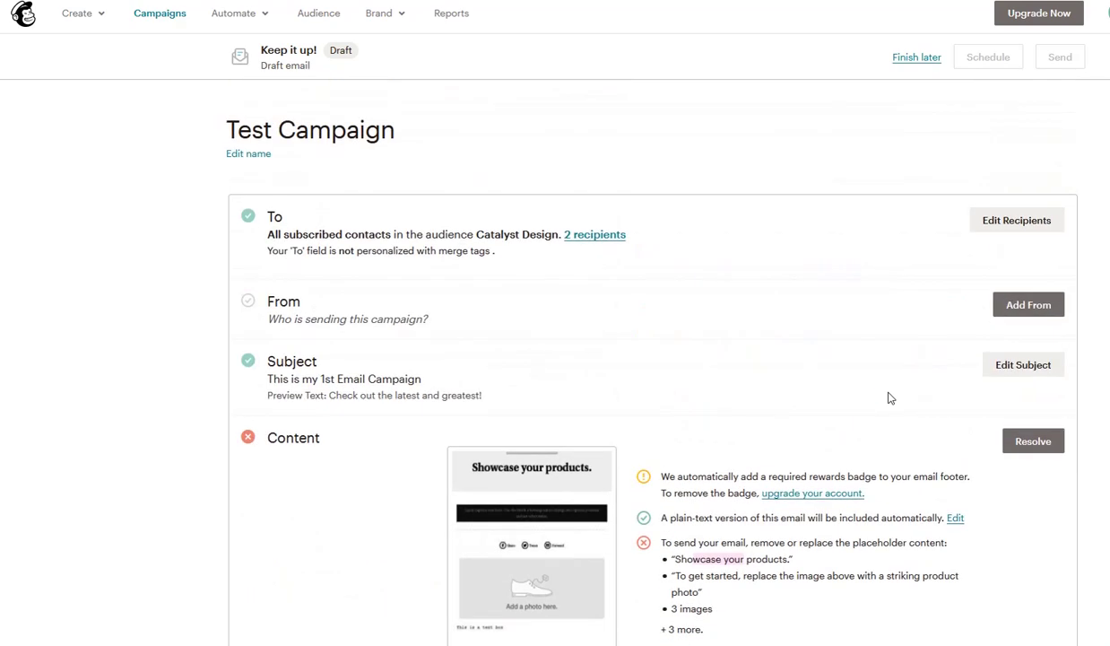
{"action": "scroll", "coordinate": [758, 381], "scroll_direction": "down", "scroll_amount": 4}
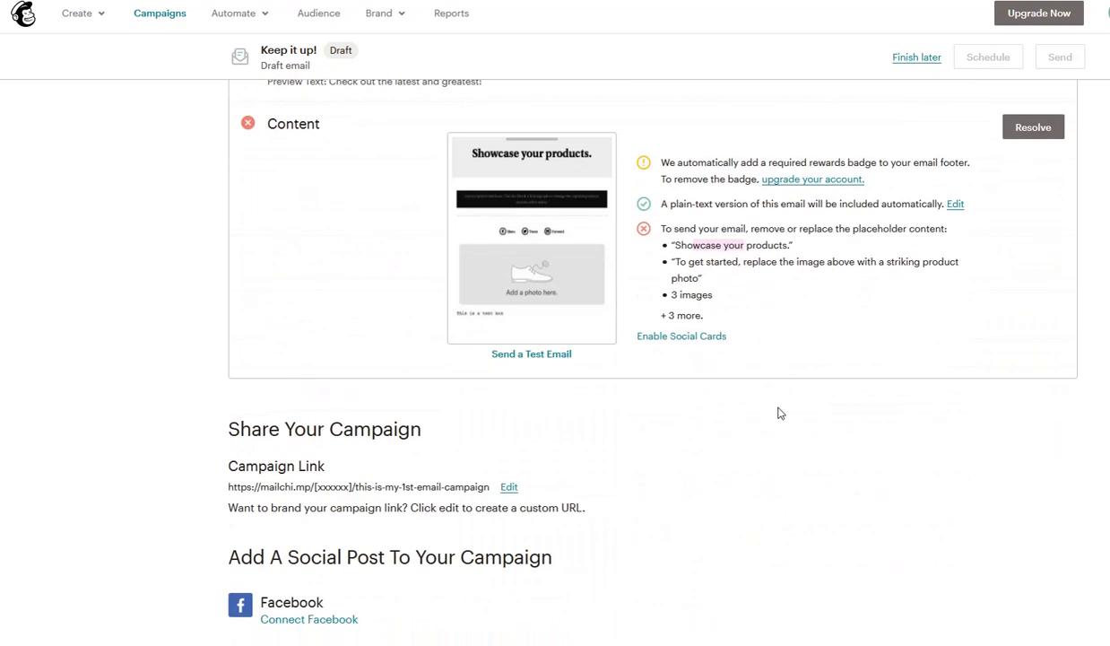
{"action": "scroll", "coordinate": [777, 414], "scroll_direction": "up", "scroll_amount": 2}
{"action": "scroll", "coordinate": [778, 413], "scroll_direction": "up", "scroll_amount": 1}
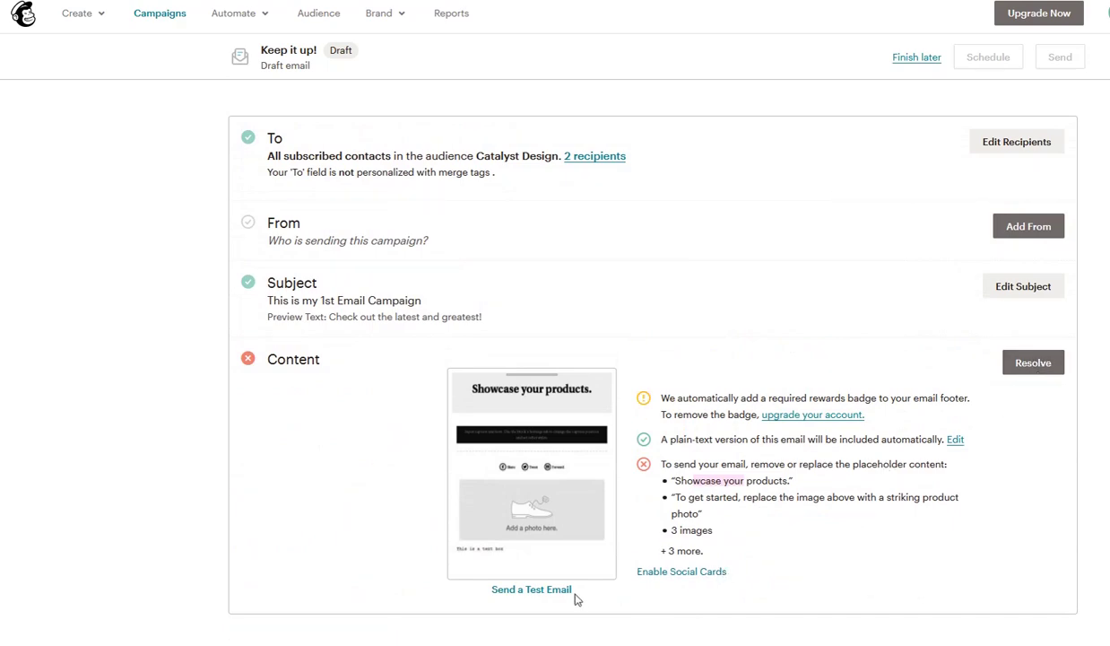
{"action": "left_click", "coordinate": [531, 589]}
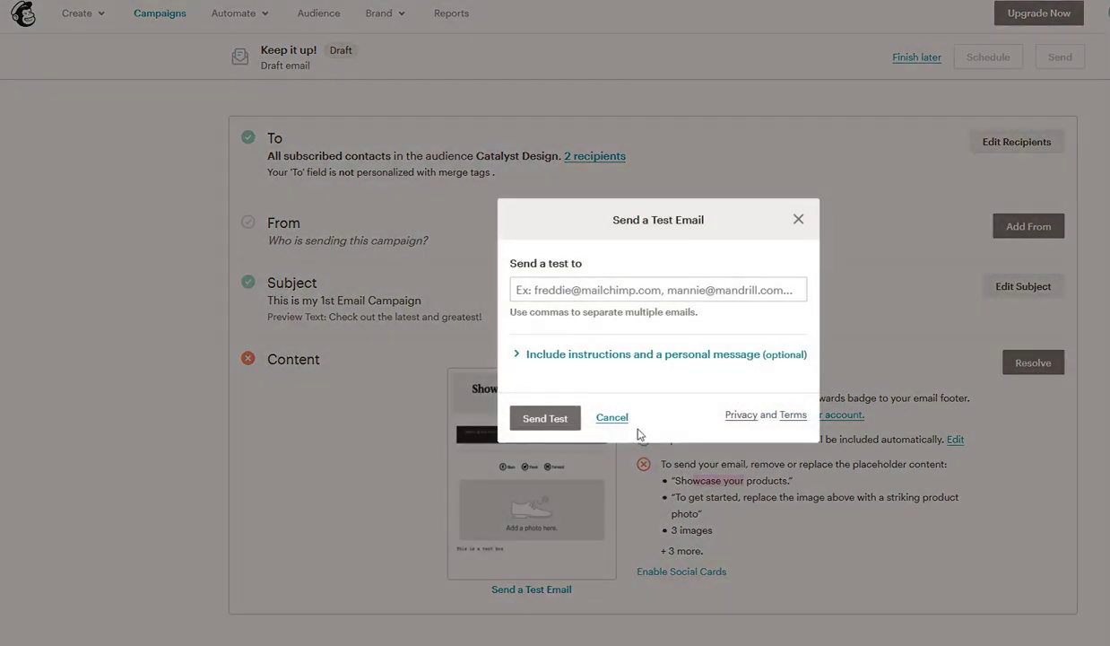
{"action": "left_click", "coordinate": [523, 292]}
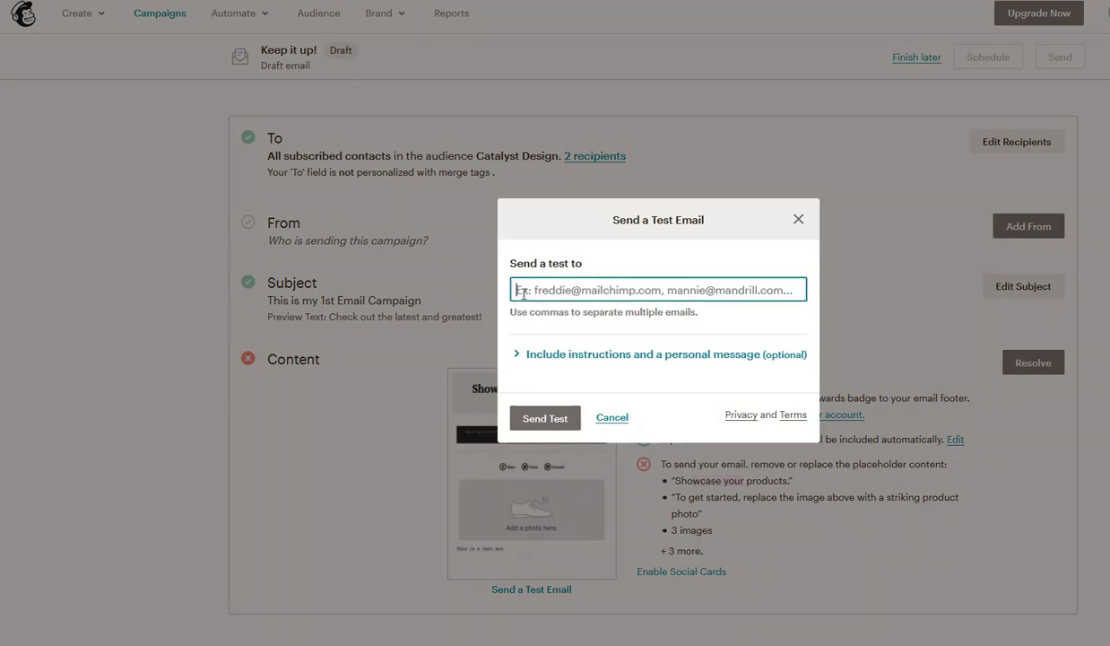
{"action": "left_click", "coordinate": [612, 418]}
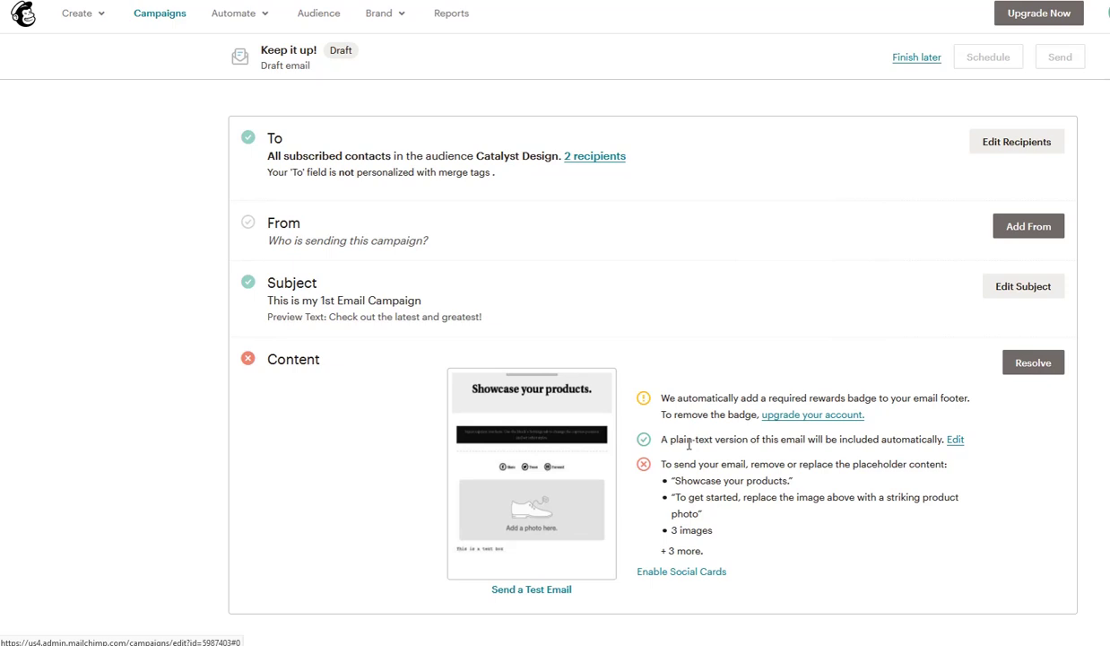
{"action": "scroll", "coordinate": [811, 373], "scroll_direction": "down", "scroll_amount": 3}
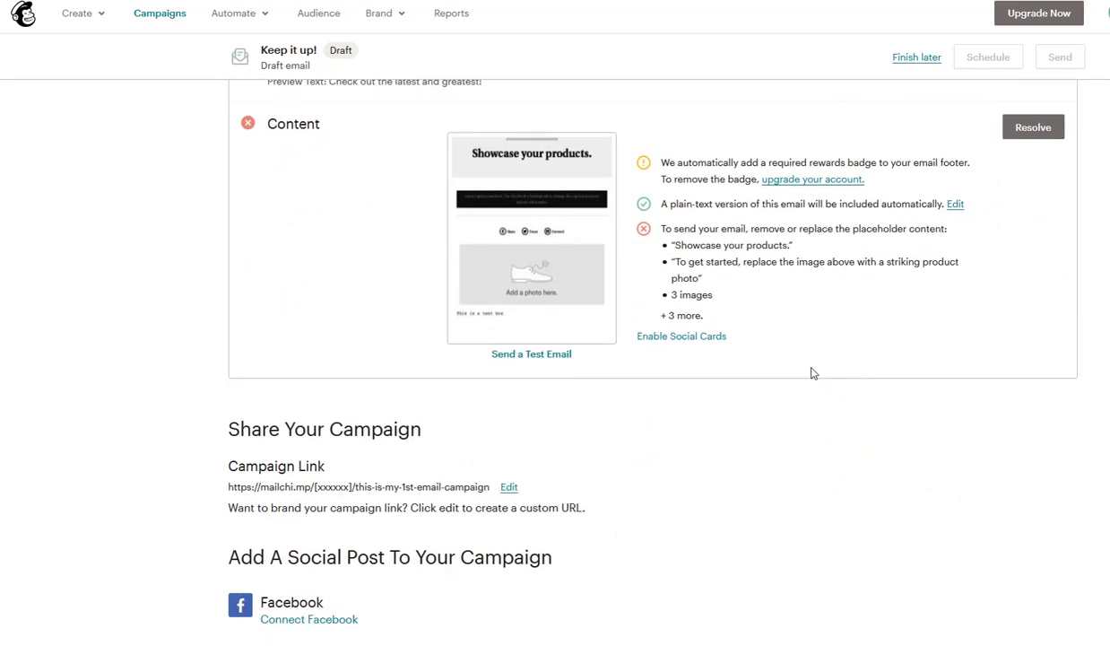
{"action": "scroll", "coordinate": [825, 389], "scroll_direction": "down", "scroll_amount": 3}
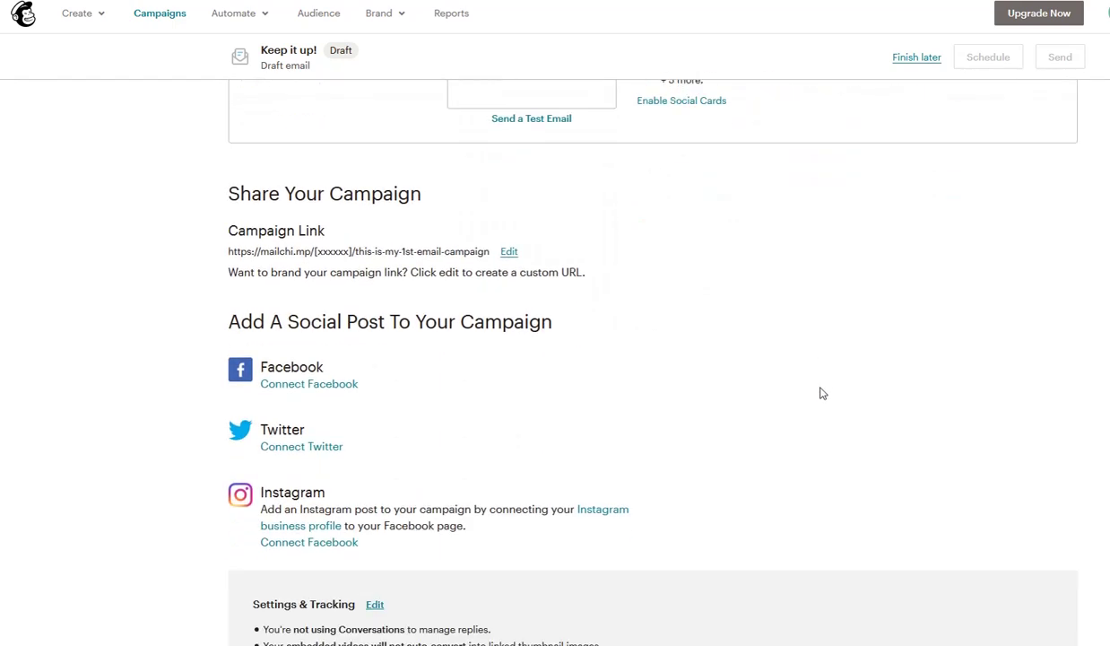
{"action": "scroll", "coordinate": [822, 393], "scroll_direction": "down", "scroll_amount": 1}
{"action": "scroll", "coordinate": [822, 393], "scroll_direction": "up", "scroll_amount": 7}
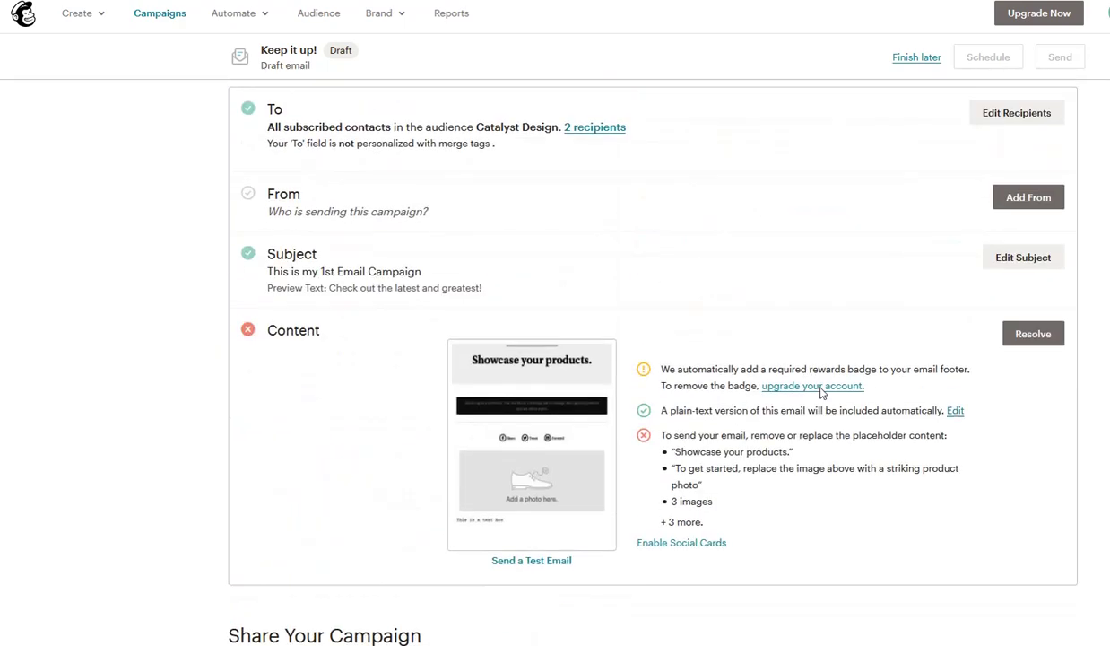